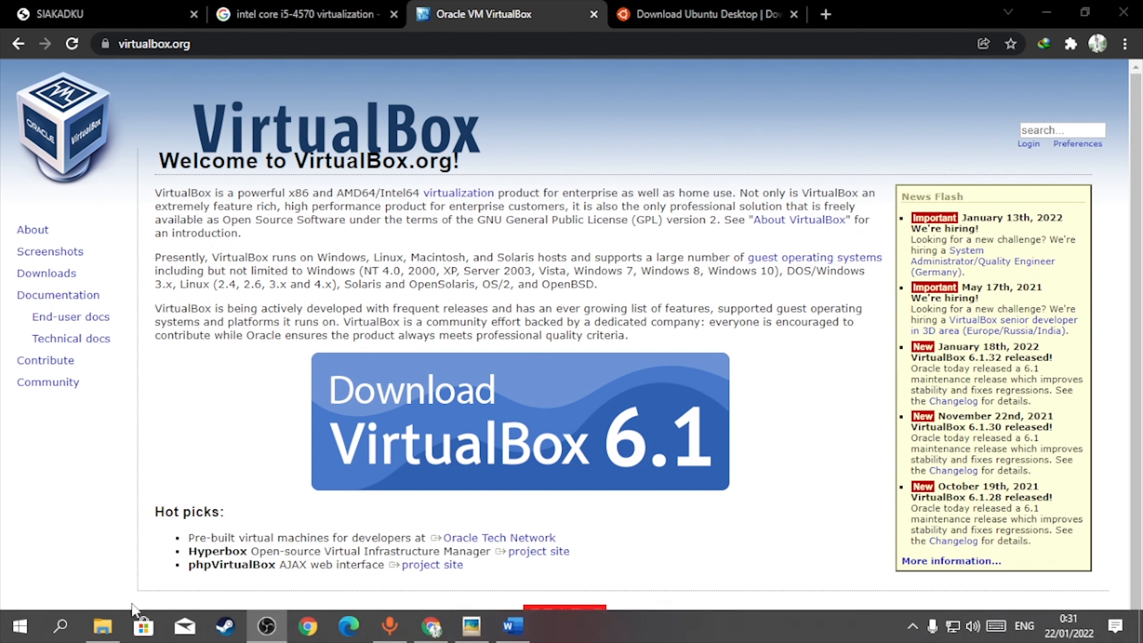
# Open Command Prompt and run systeminfo to list the computer's system details.
pyautogui.click(67, 615)
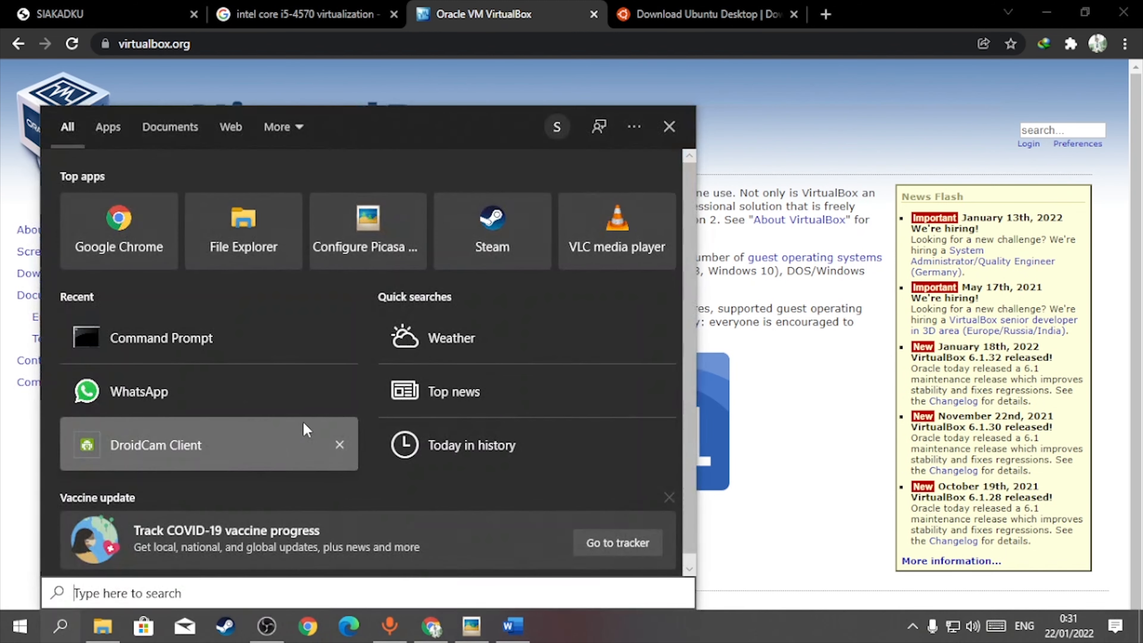
pyautogui.write('cmd')
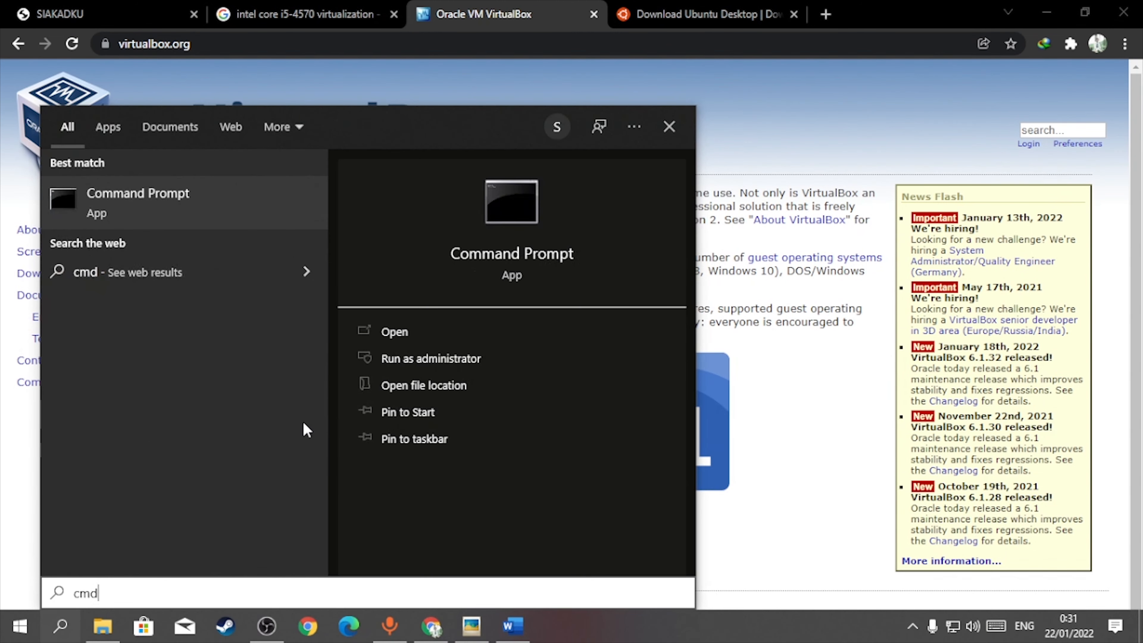
pyautogui.click(158, 221)
pyautogui.write('sys')
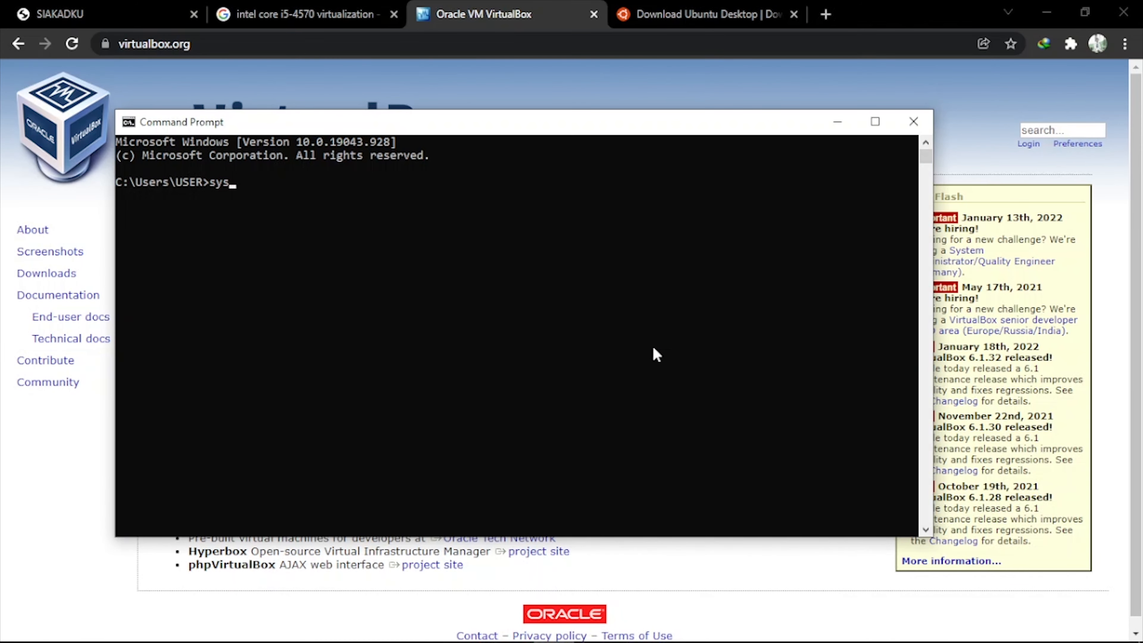
pyautogui.write('teminfo')
pyautogui.press('Return')
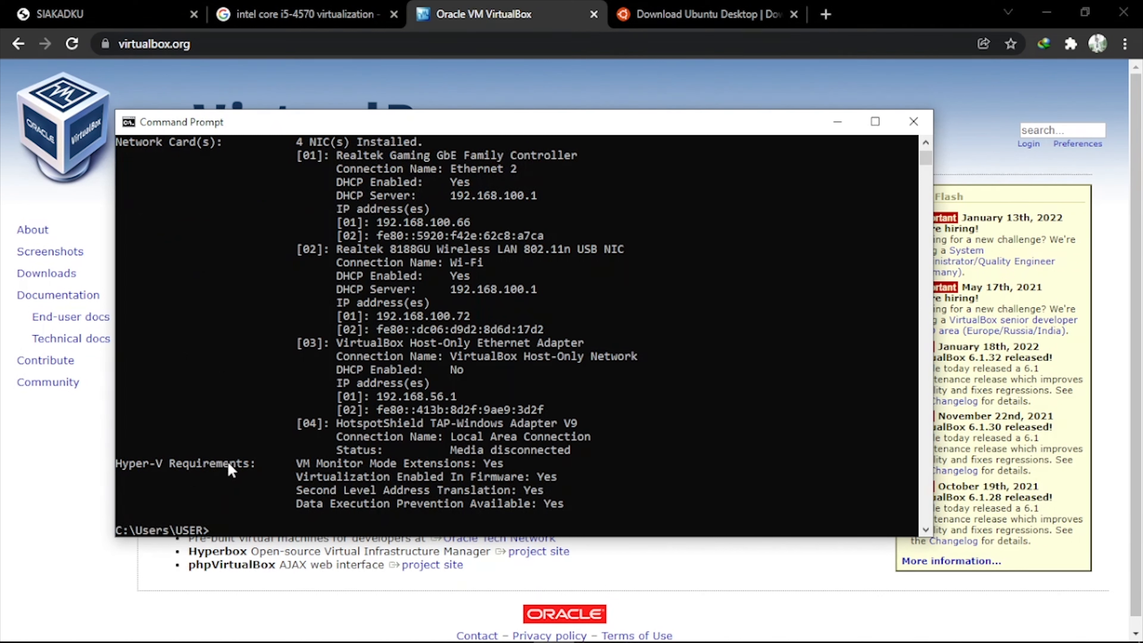
# Check the Virtualization Enabled In Firmware entry under Hyper-V Requirements, and close Command Prompt.
pyautogui.moveTo(293, 470); pyautogui.dragTo(518, 481)
pyautogui.click(546, 476)
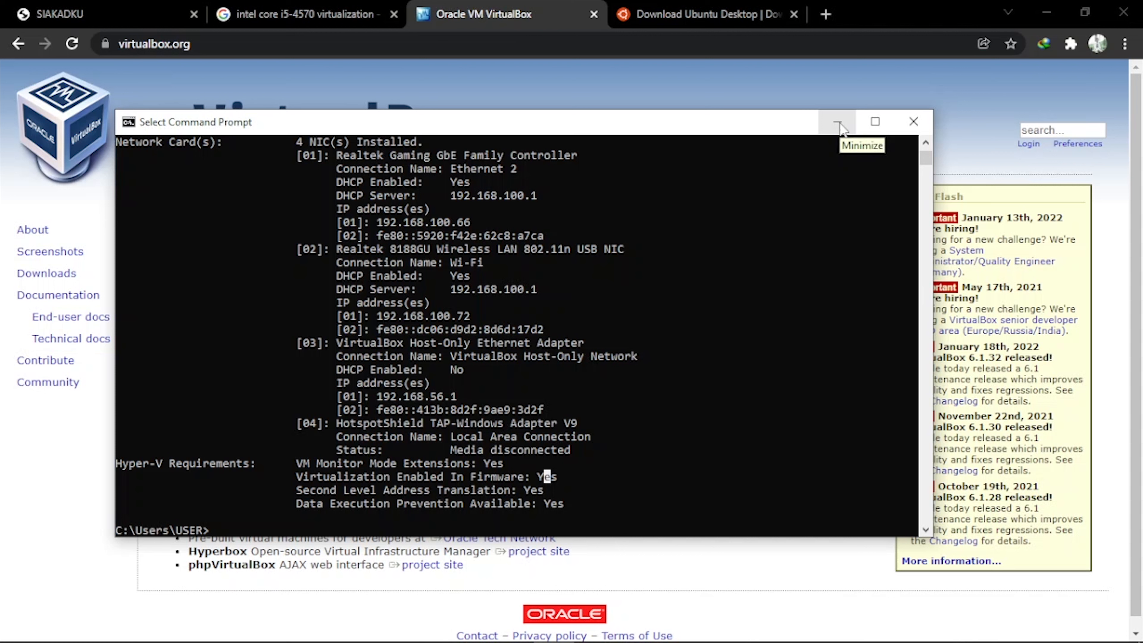
pyautogui.click(913, 122)
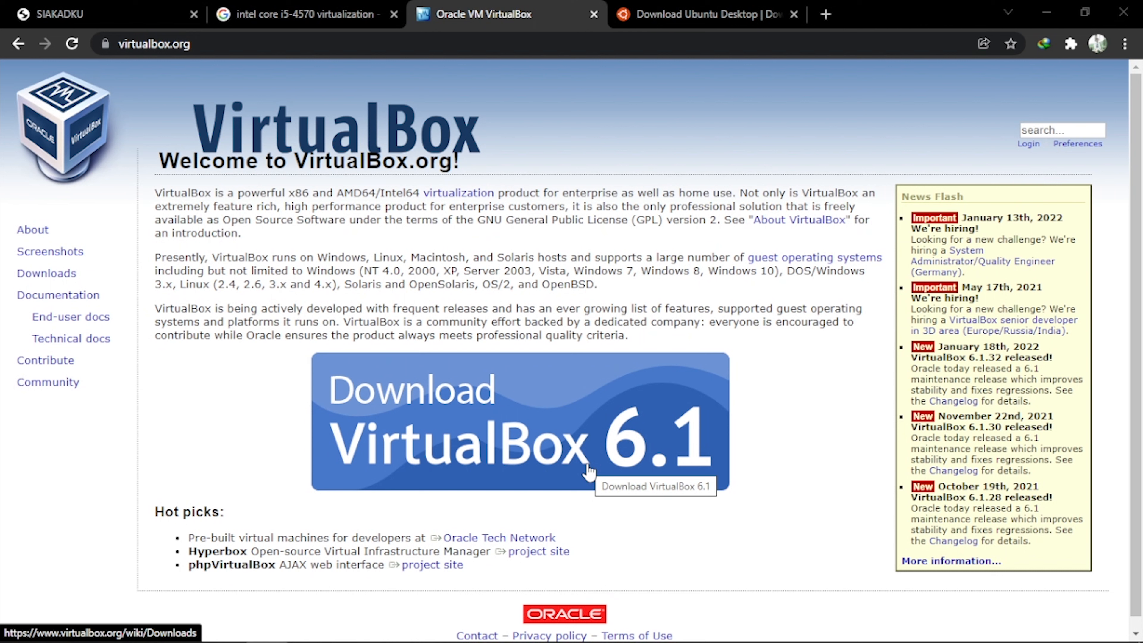
# Check the CPU's virtualization status in Task Manager's performance details, and close Task Manager.
pyautogui.moveTo(652, 621)
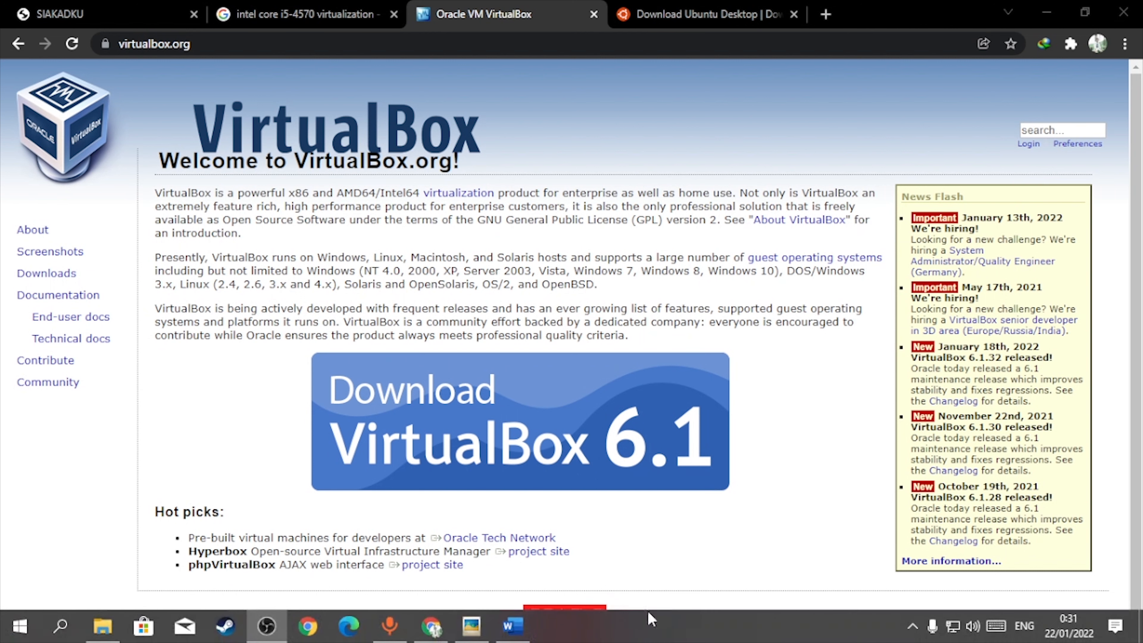
pyautogui.rightClick(675, 630)
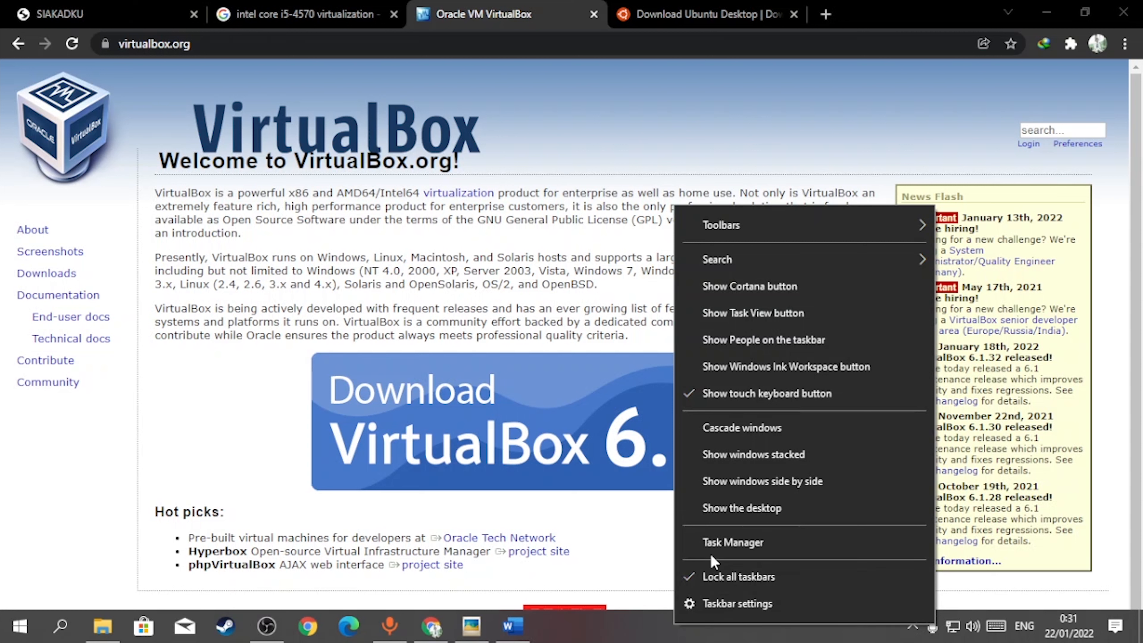
pyautogui.click(727, 542)
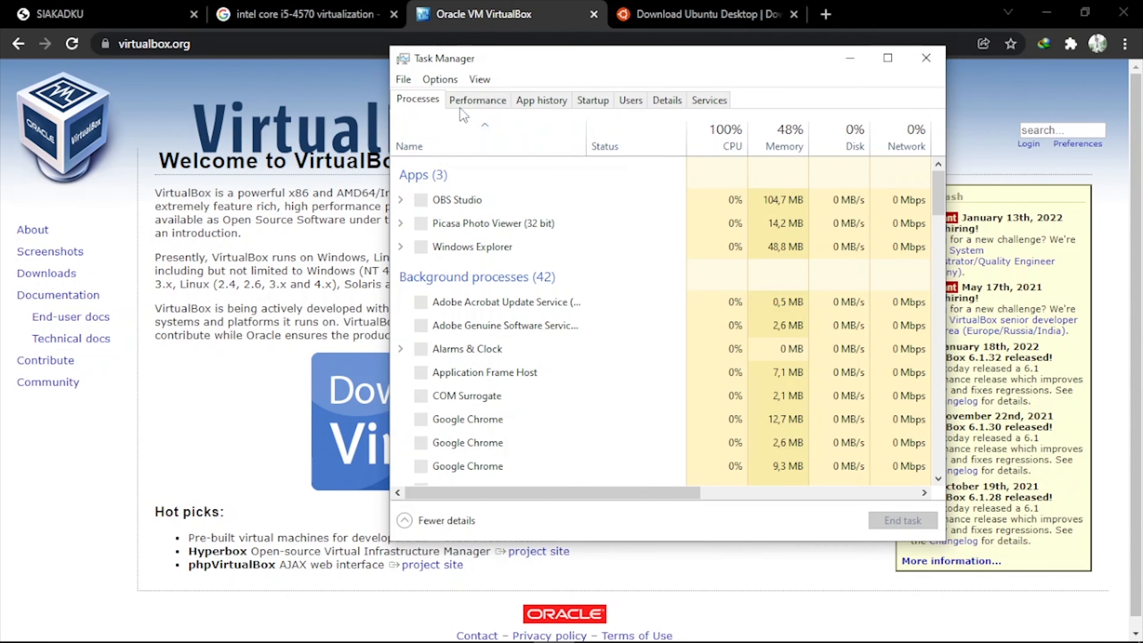
pyautogui.click(496, 102)
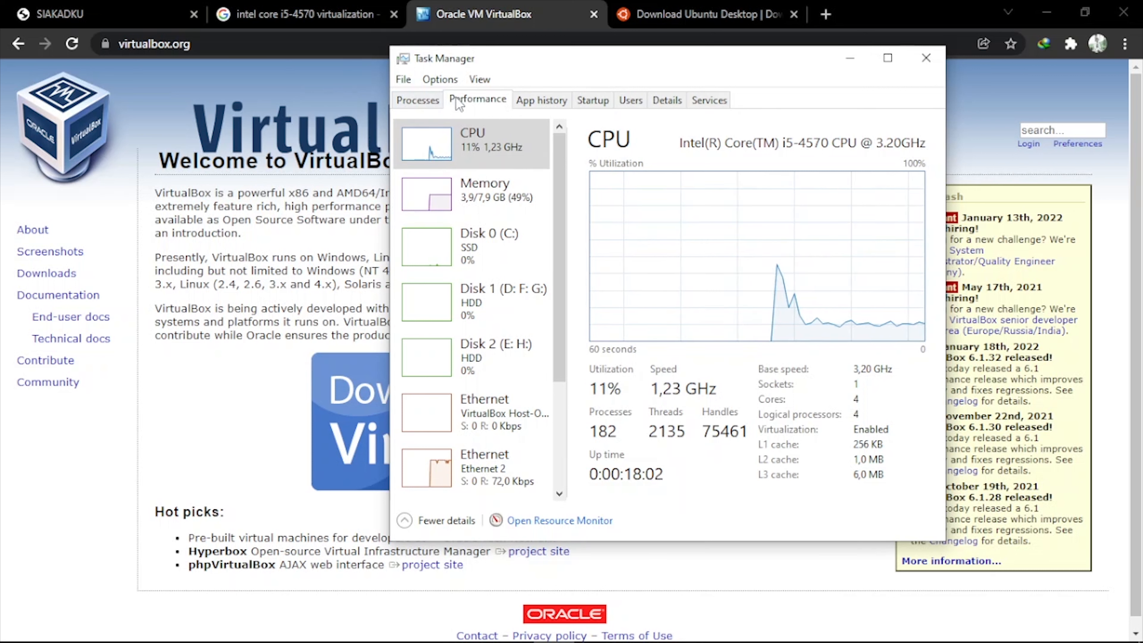
pyautogui.click(407, 100)
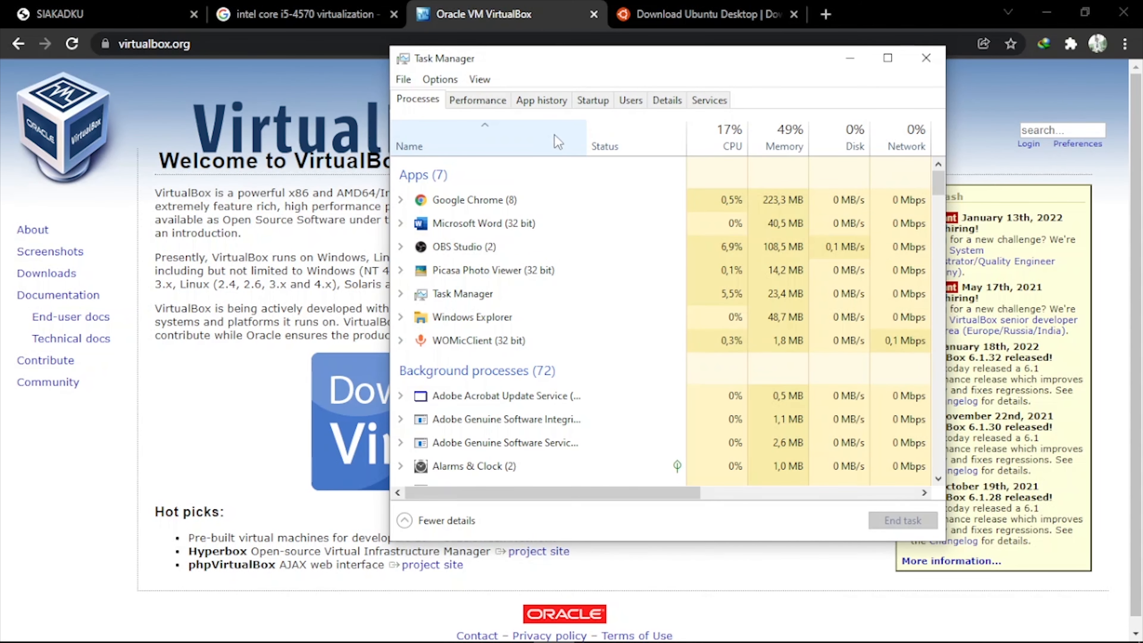
pyautogui.click(475, 105)
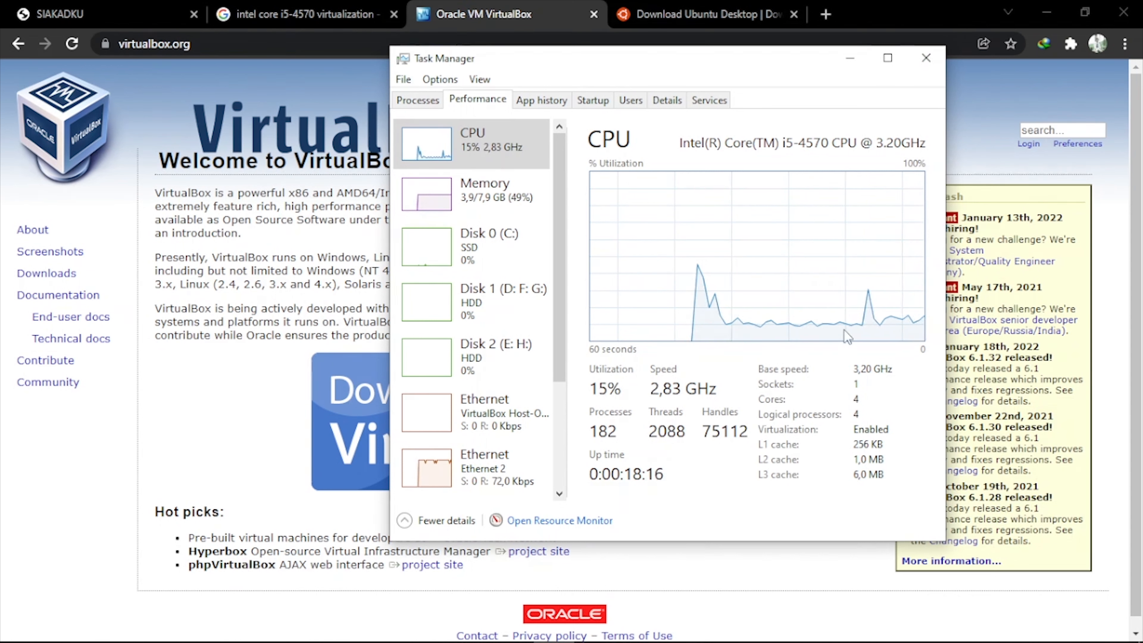
pyautogui.click(925, 68)
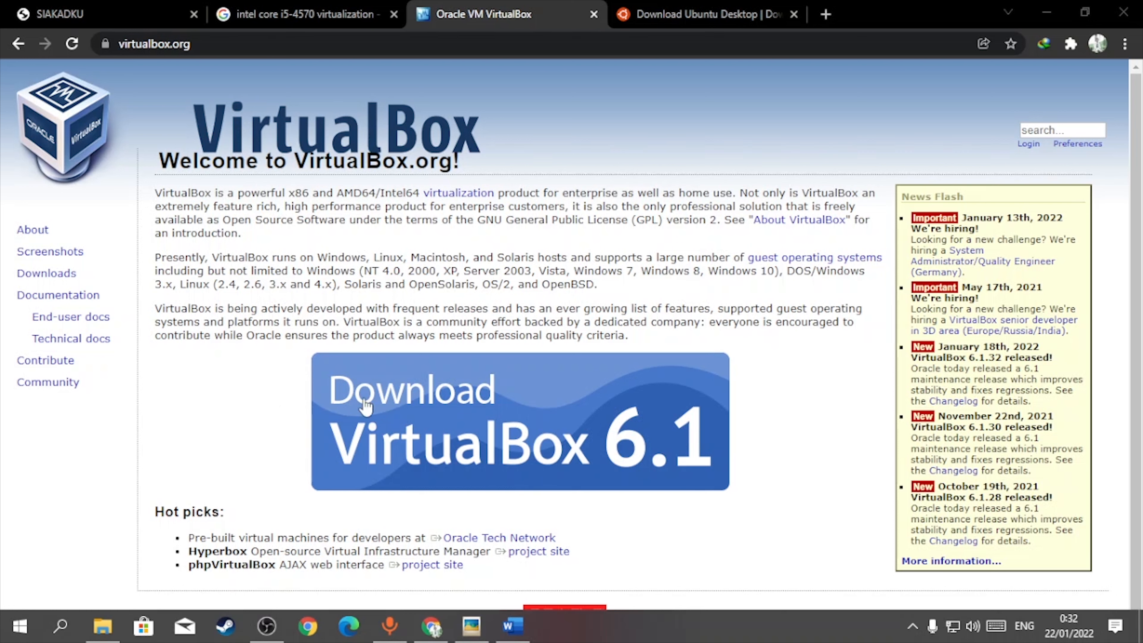
# Open the VirtualBox 6.1 downloads page from the virtualbox.org home page.
pyautogui.hotkey('ctrl', 'l')
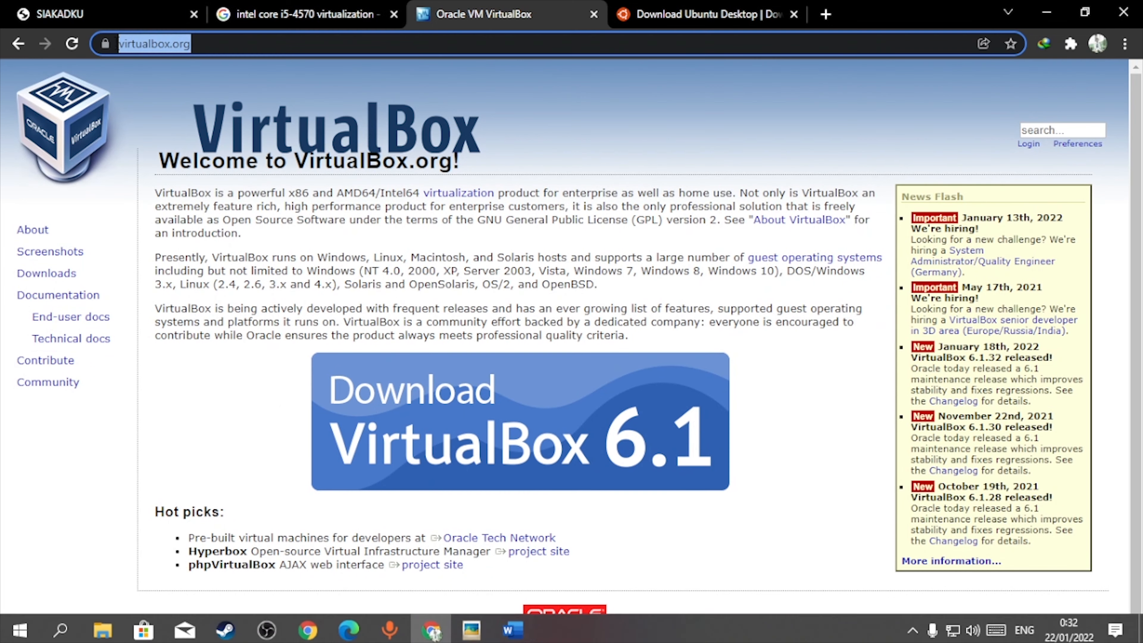
pyautogui.click(229, 45)
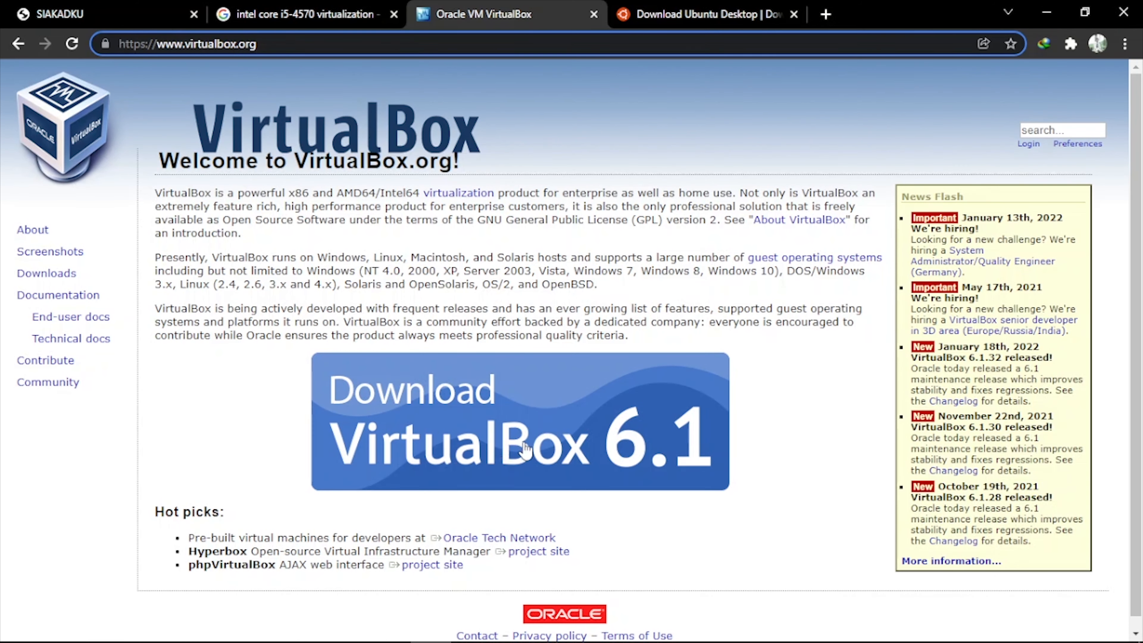
pyautogui.click(633, 447)
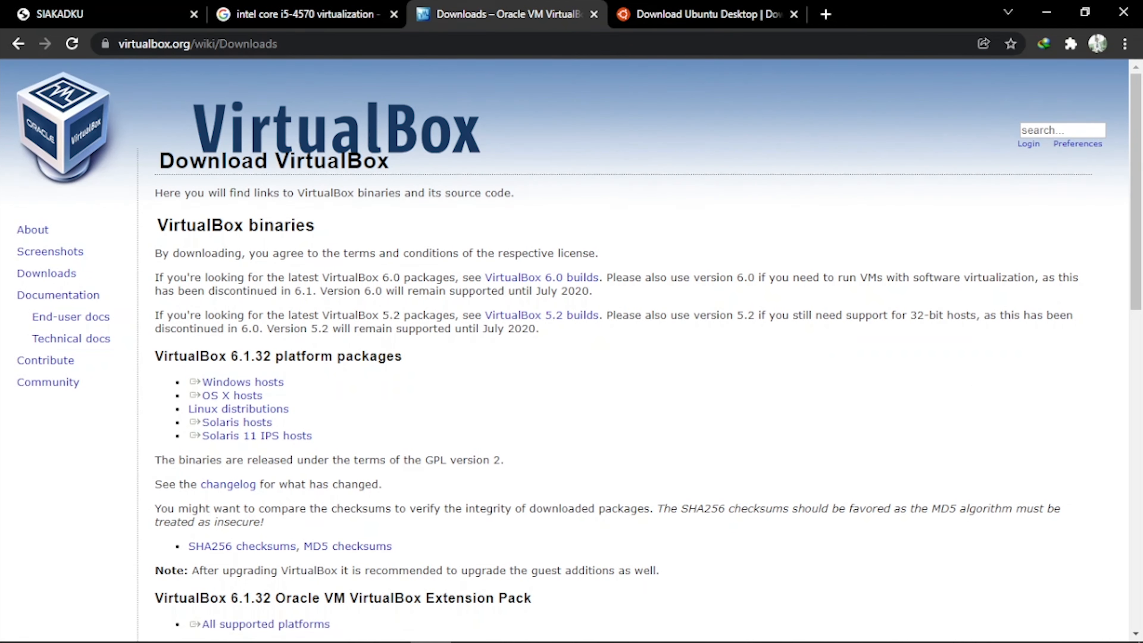
# Switch to the Picasa Photo Viewer screenshot of the VirtualBox setup welcome page and compare its version with the downloads page.
pyautogui.hotkey('alt', 'Tab')
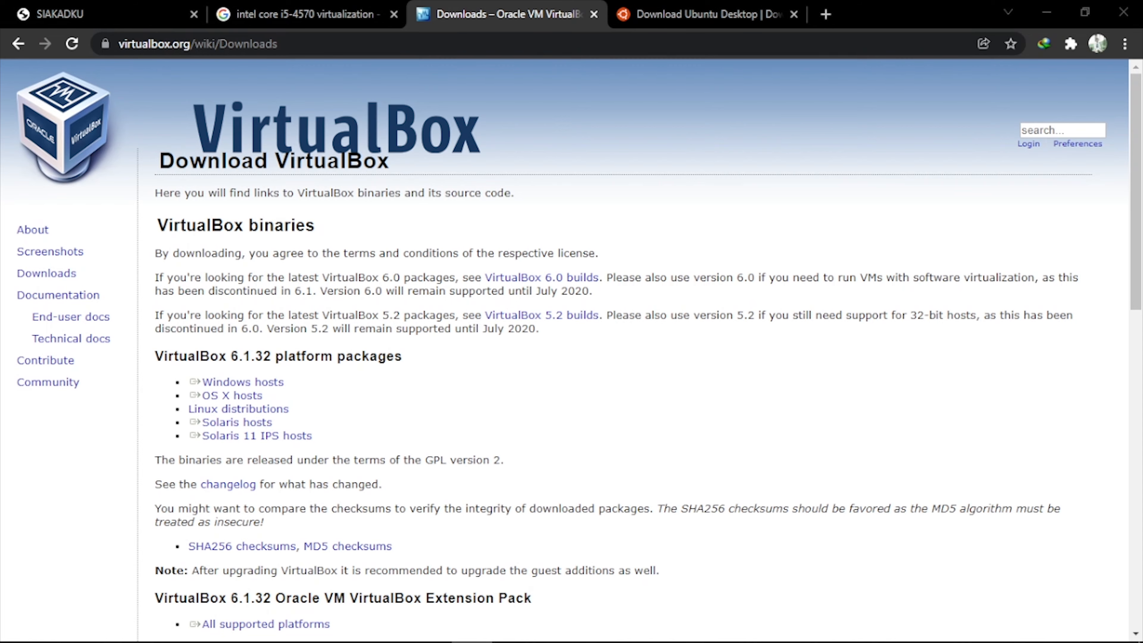
pyautogui.moveTo(1142, 203); pyautogui.dragTo(570, 184)
pyautogui.doubleClick(571, 184)
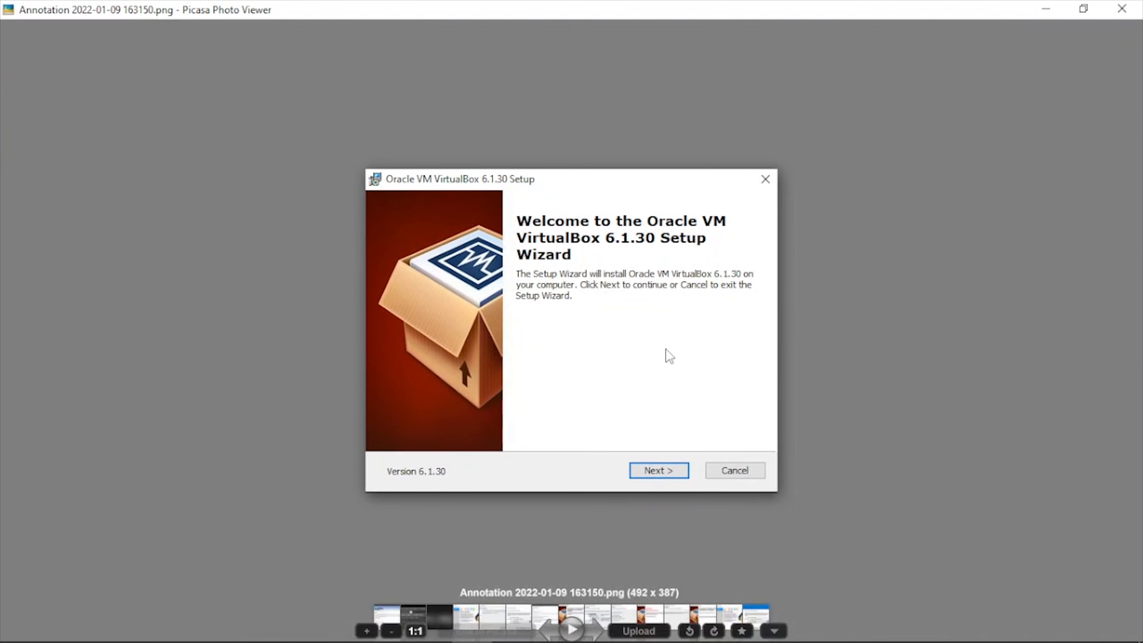
pyautogui.doubleClick(565, 9)
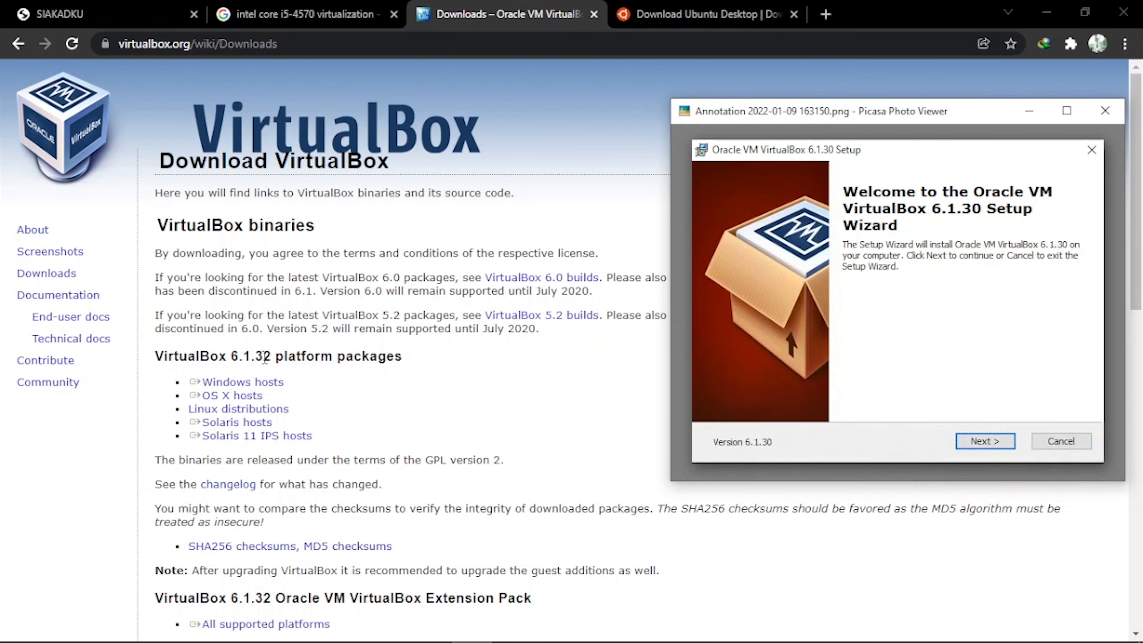
pyautogui.doubleClick(931, 111)
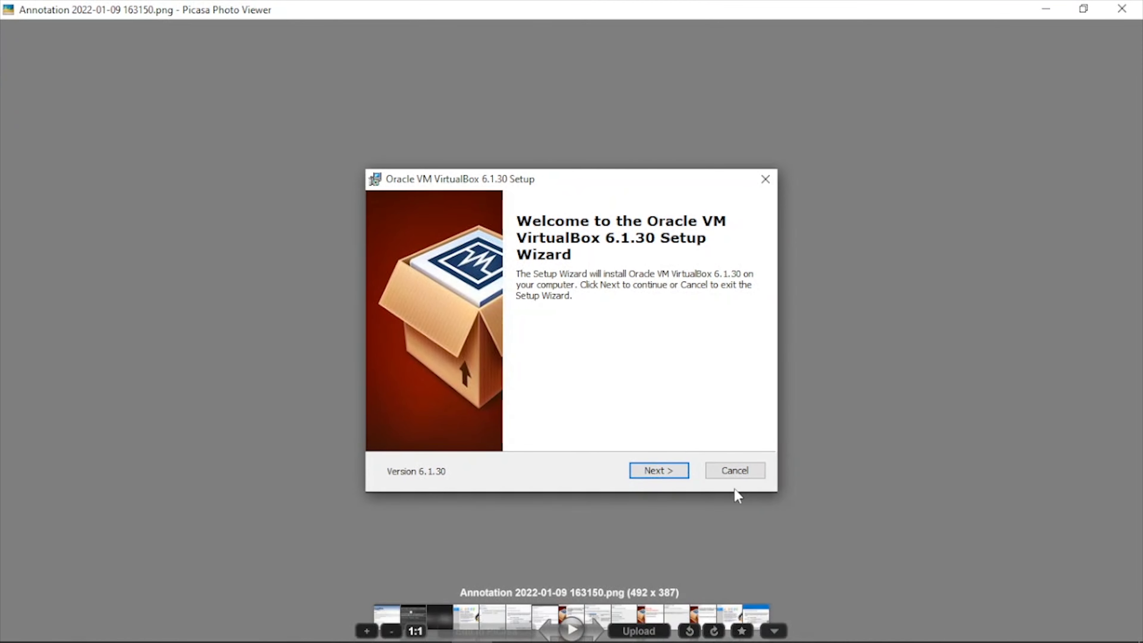
# Go through the VirtualBox setup wizard screenshots from the custom setup options to the completion page, and close the viewer.
pyautogui.press('Right')
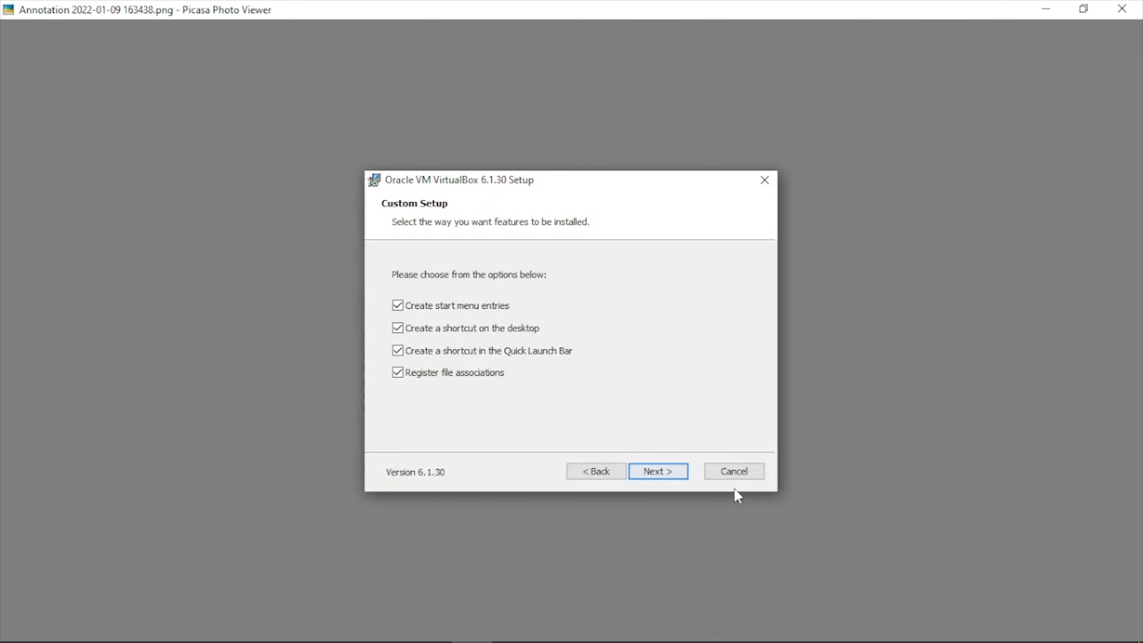
pyautogui.press('Right')
pyautogui.press('Left')
pyautogui.press('Right')
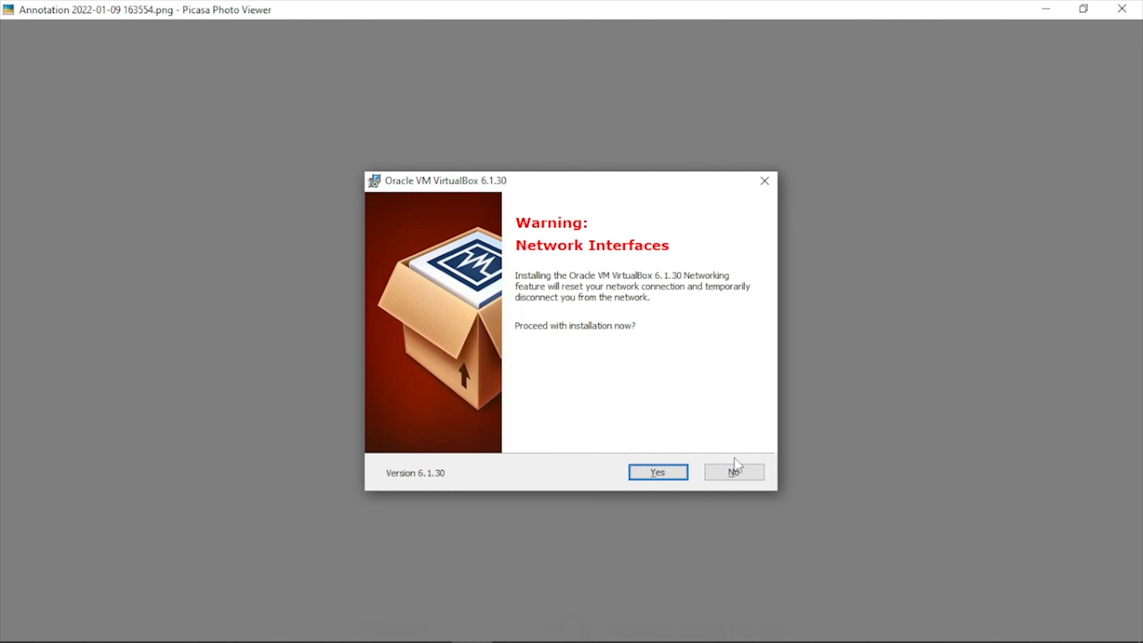
pyautogui.press('Right')
pyautogui.press('Right')
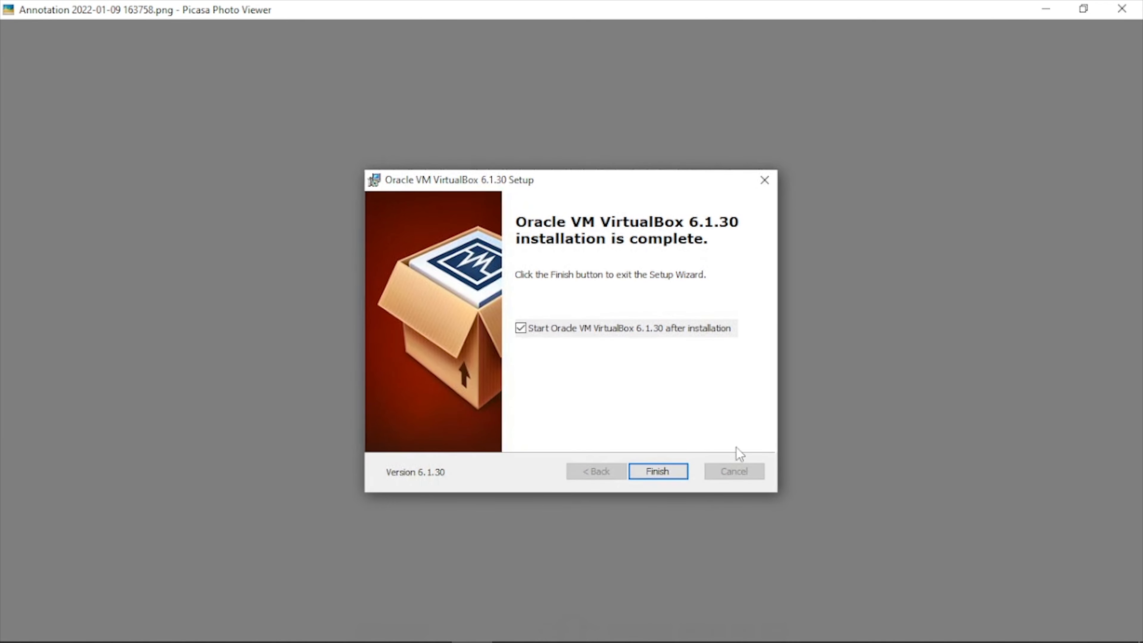
pyautogui.click(1122, 8)
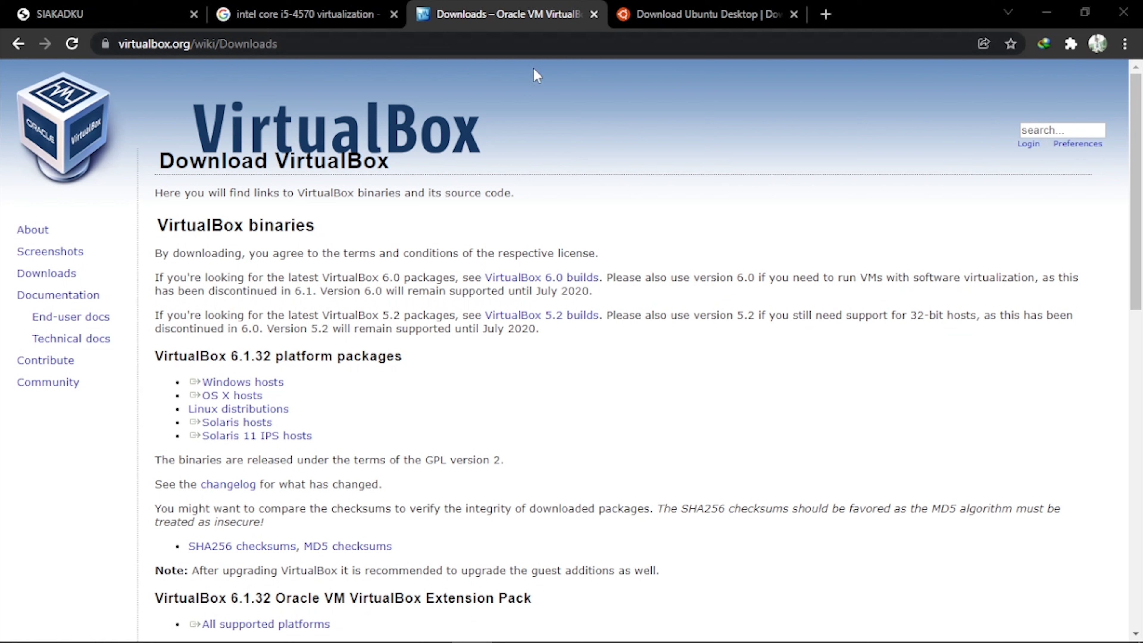
# Review the recommended system requirements for Ubuntu 20.04.3 LTS on the Ubuntu Desktop download page, and minimise the browser.
pyautogui.click(663, 15)
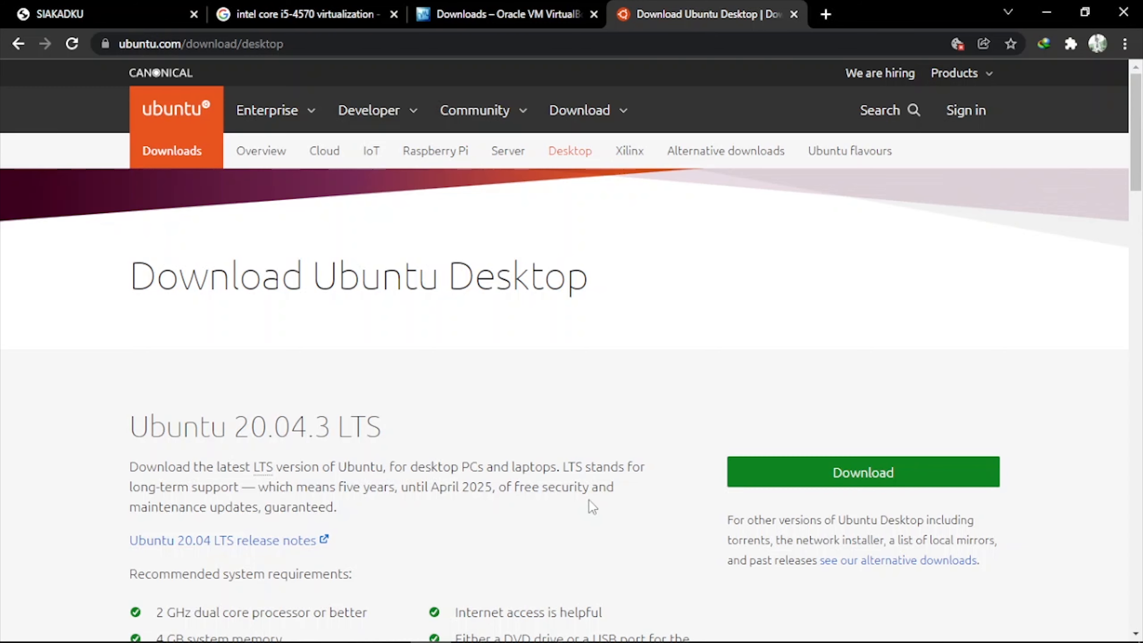
pyautogui.scroll(-2, 675, 450)
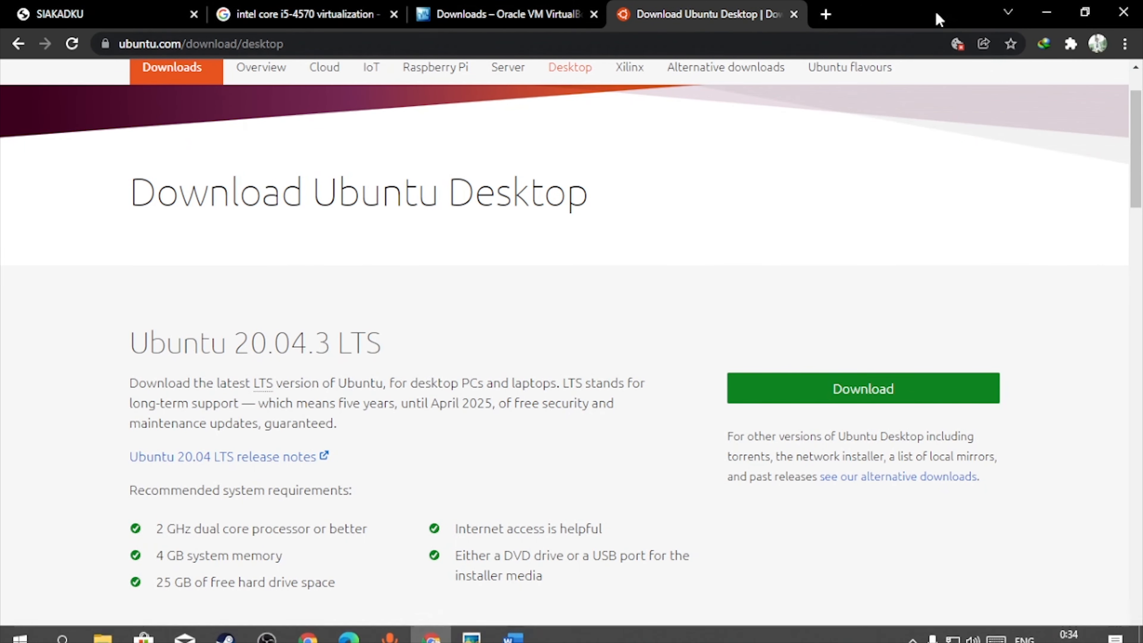
pyautogui.click(1046, 12)
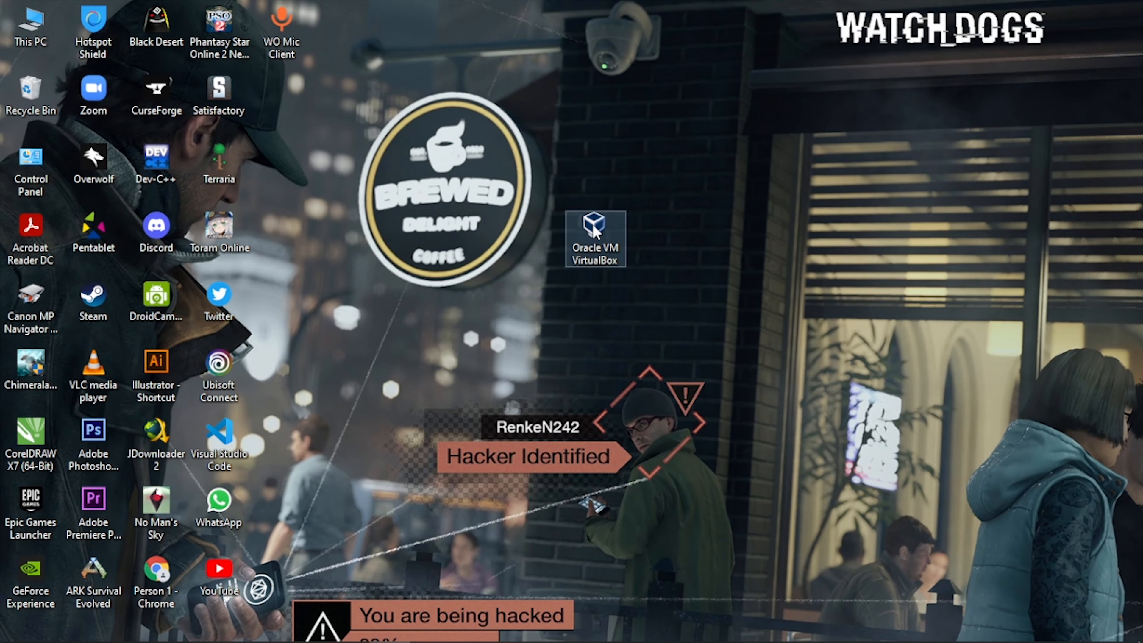
# Launch Oracle VM VirtualBox from the desktop and dismiss the new-version notice.
pyautogui.click(593, 230)
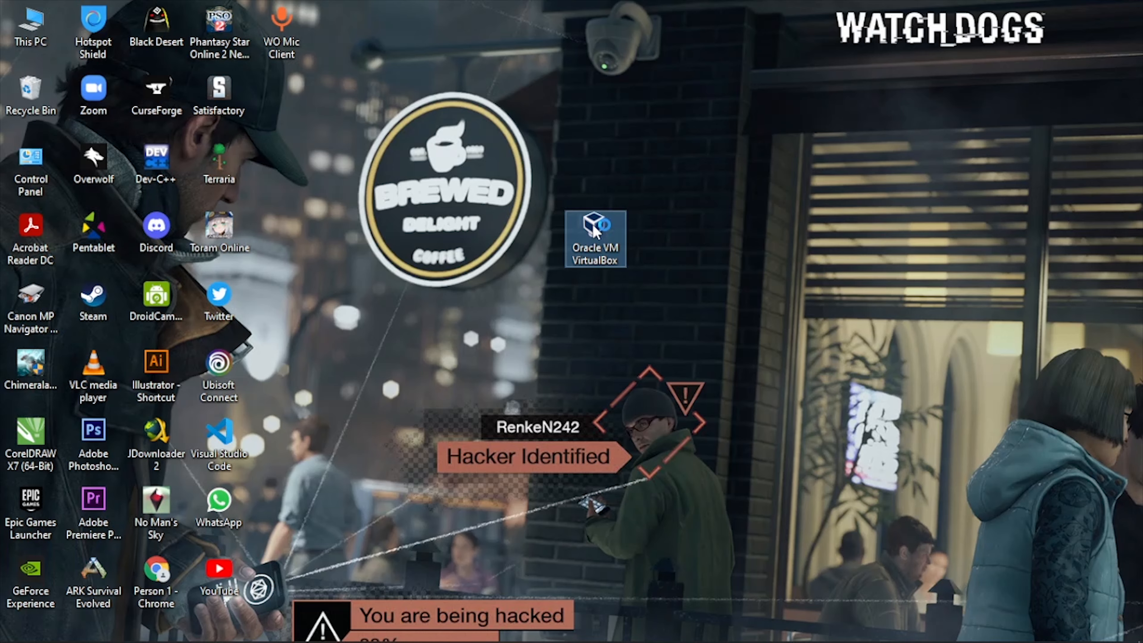
pyautogui.doubleClick(593, 230)
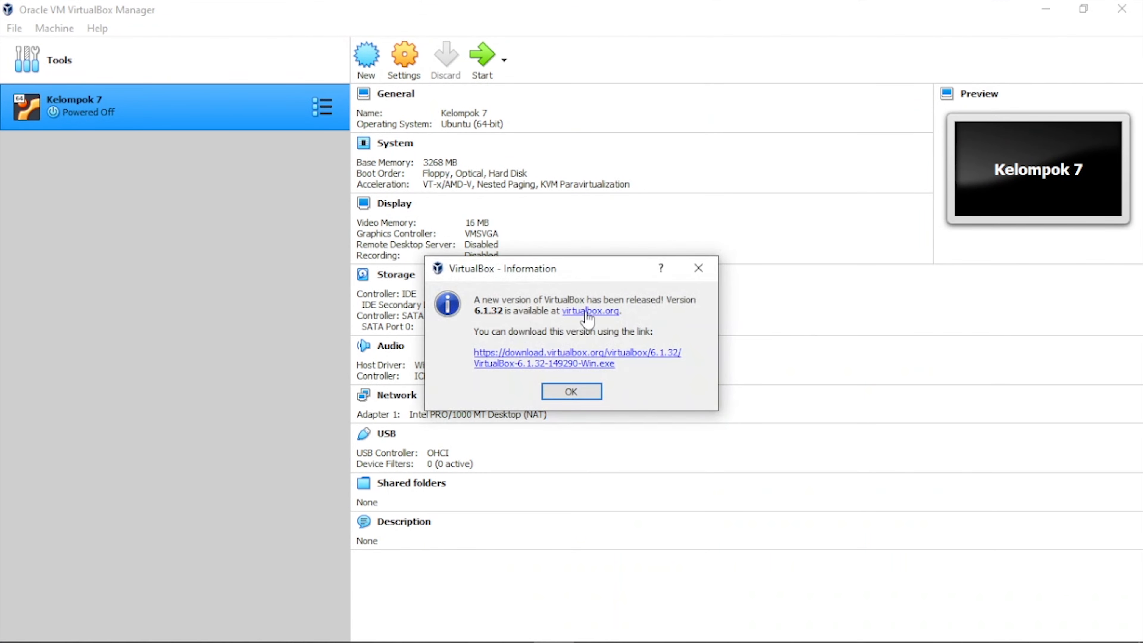
pyautogui.click(698, 268)
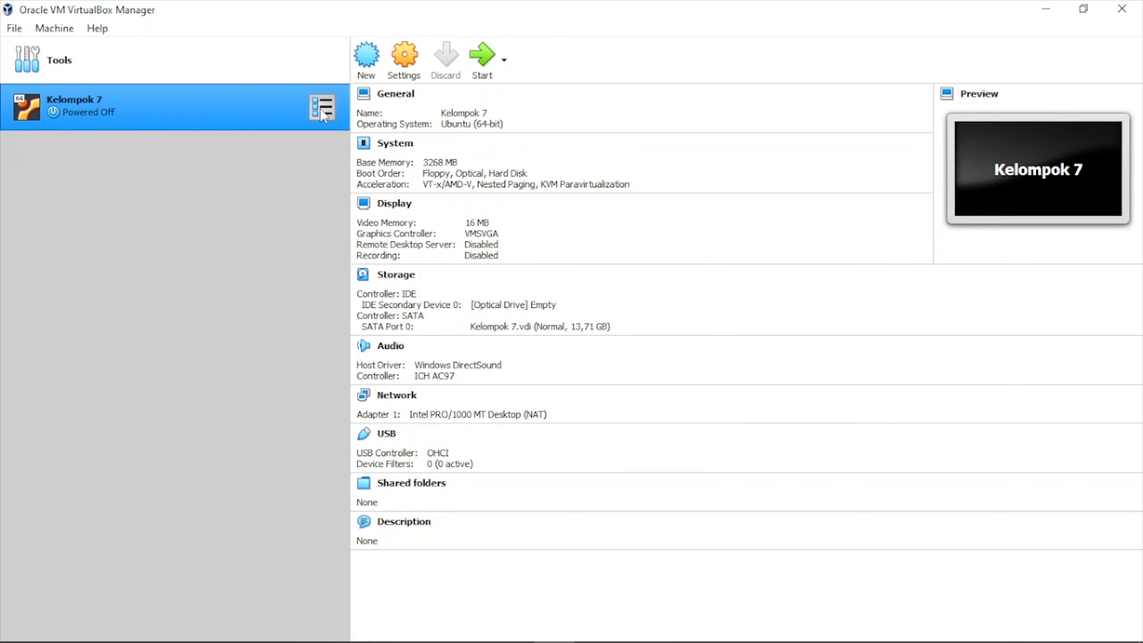
# Remove the existing virtual machine Kelompok 7 and delete all its files.
pyautogui.rightClick(251, 112)
pyautogui.click(277, 196)
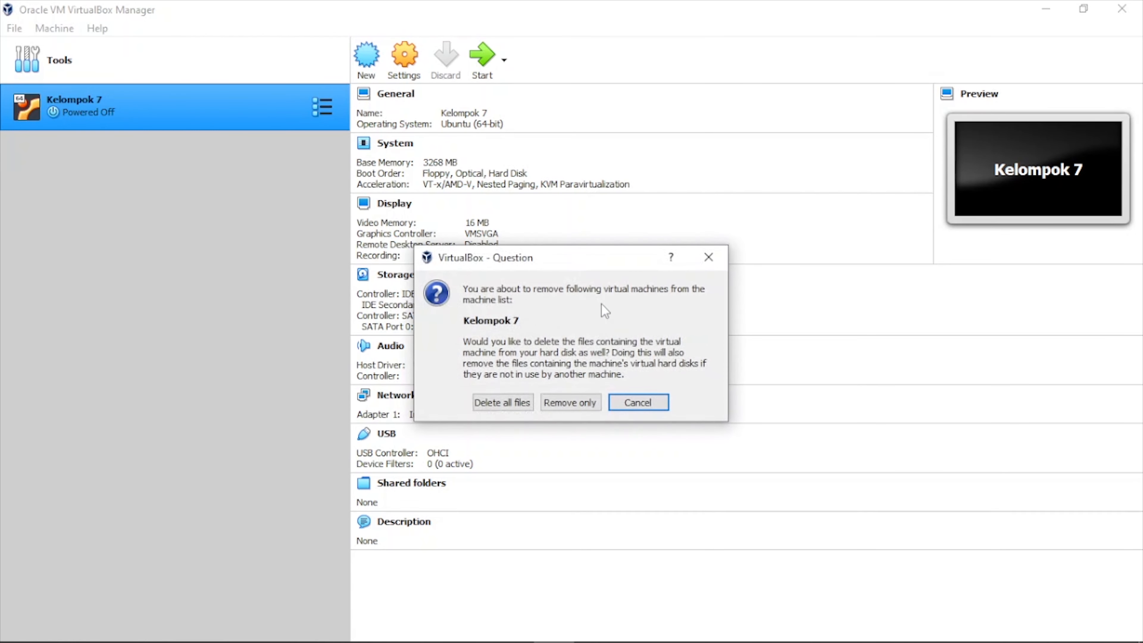
pyautogui.click(503, 402)
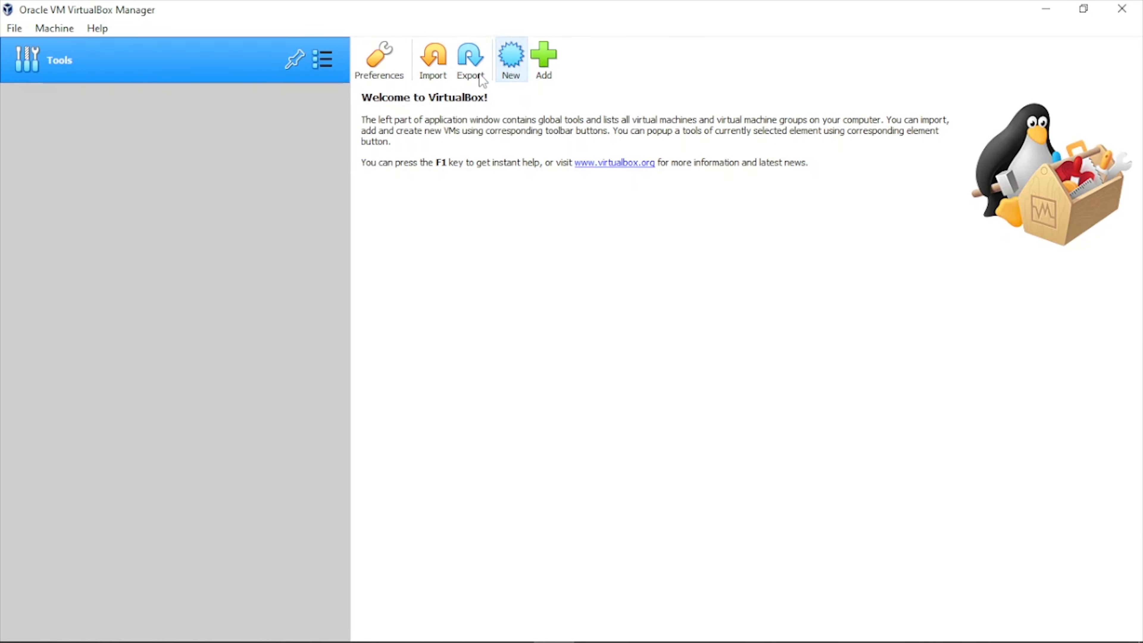
# Start creating a new virtual machine named KELOMPOK 7 with type Linux and version Ubuntu (64-bit).
pyautogui.click(511, 59)
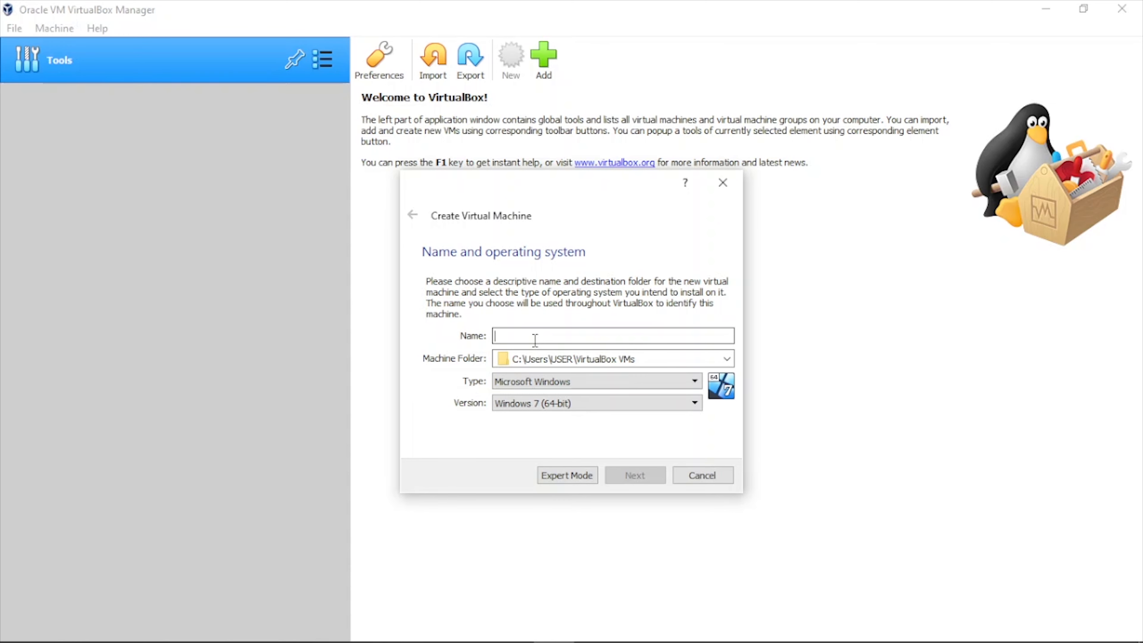
pyautogui.write('UBU')
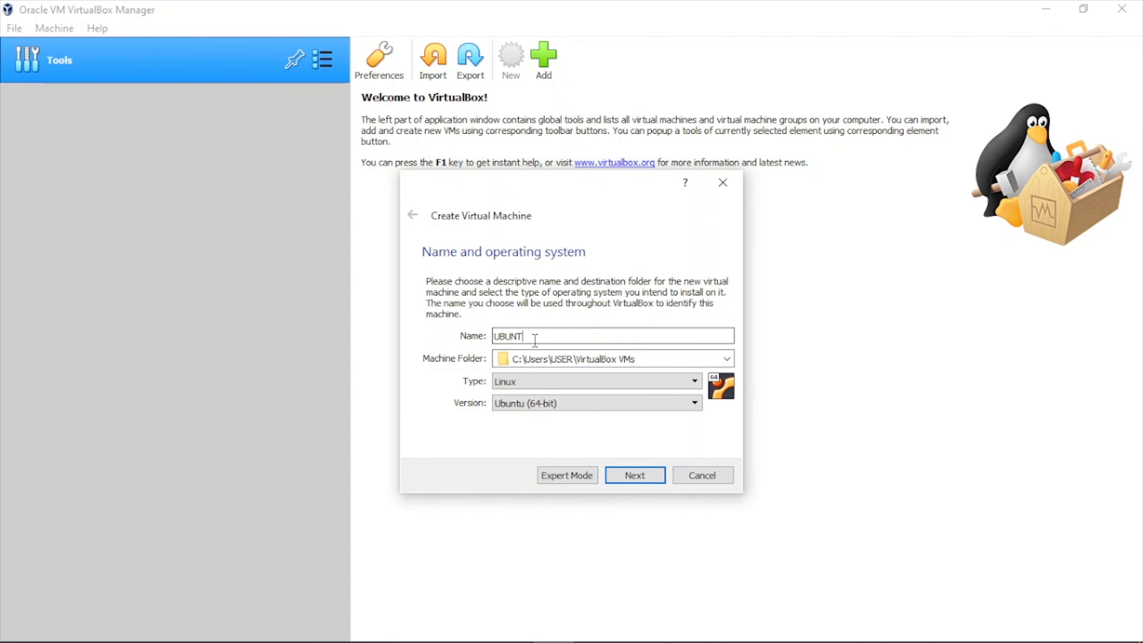
pyautogui.write('NT')
pyautogui.press('BackSpace')
pyautogui.press('BackSpace')
pyautogui.press('BackSpace')
pyautogui.press('BackSpace')
pyautogui.press('BackSpace')
pyautogui.write('KELOMPOK 7')
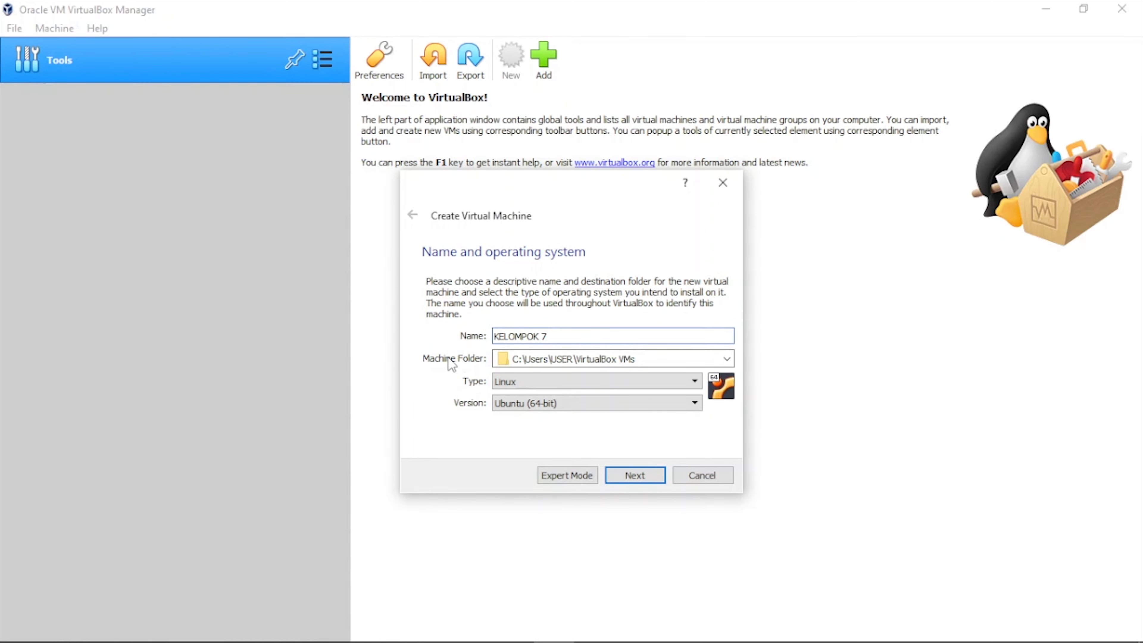
# Set the new virtual machine's folder to the SYSTEM (D:) drive.
pyautogui.click(725, 359)
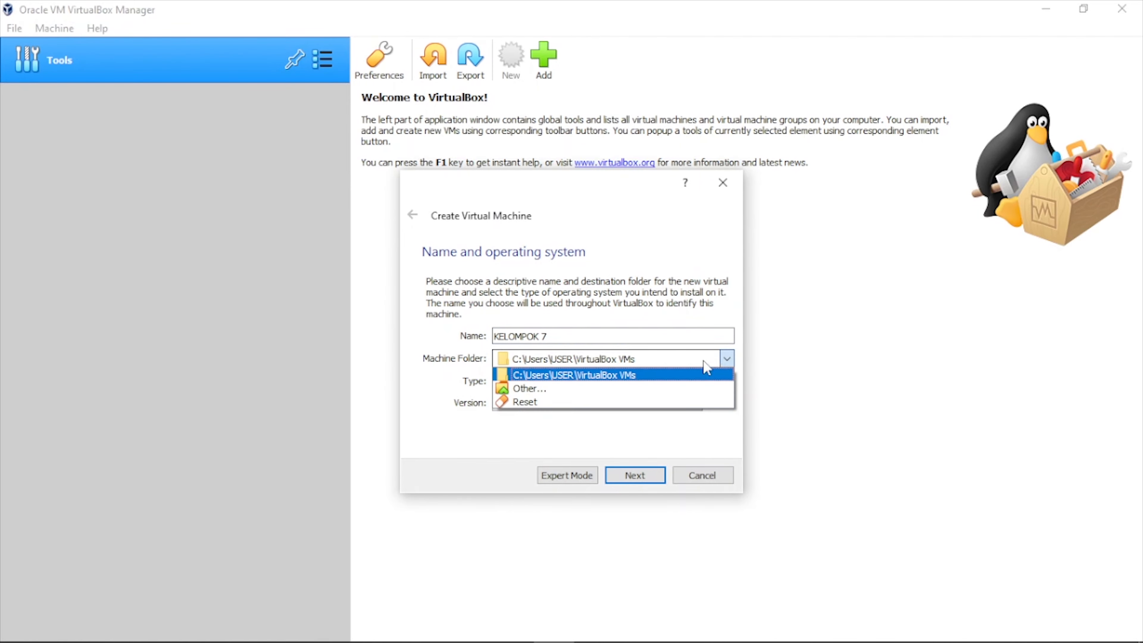
pyautogui.click(528, 388)
pyautogui.scroll(-1, 463, 373)
pyautogui.scroll(-4, 464, 392)
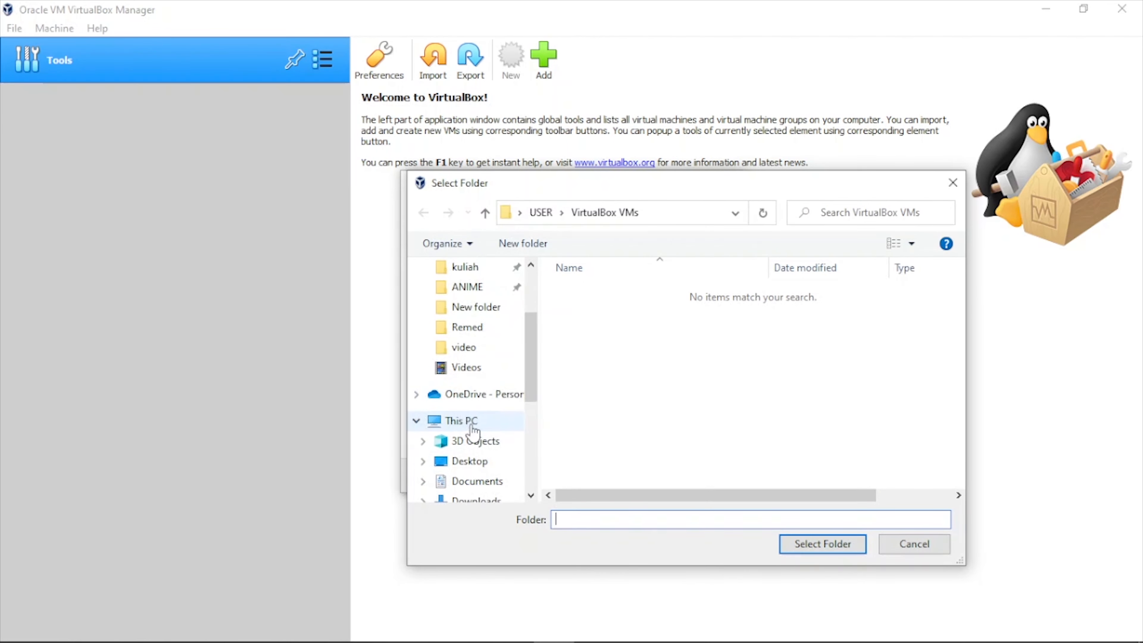
pyautogui.click(478, 428)
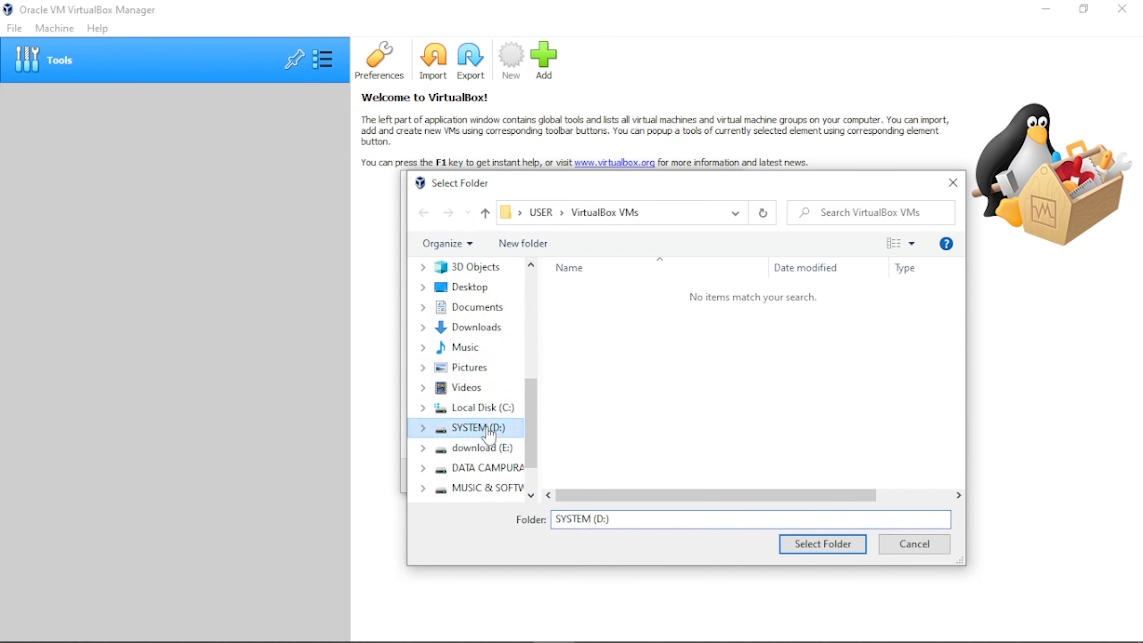
pyautogui.click(783, 539)
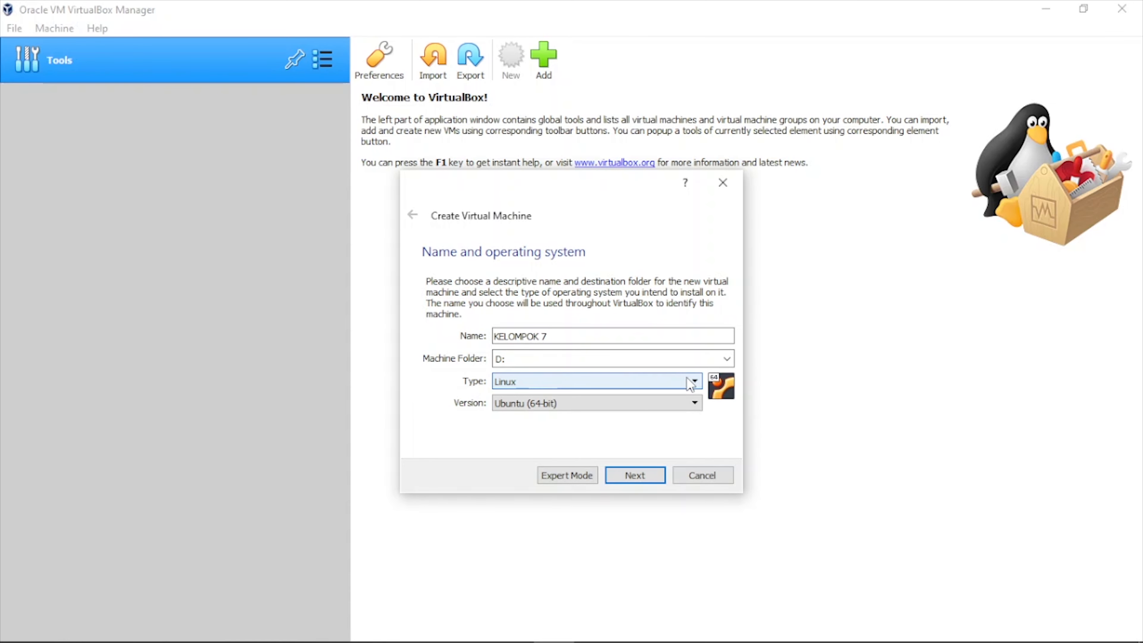
# Choose Linux as the operating system type and Ubuntu (64-bit) as the version, and continue to the memory size settings.
pyautogui.click(556, 382)
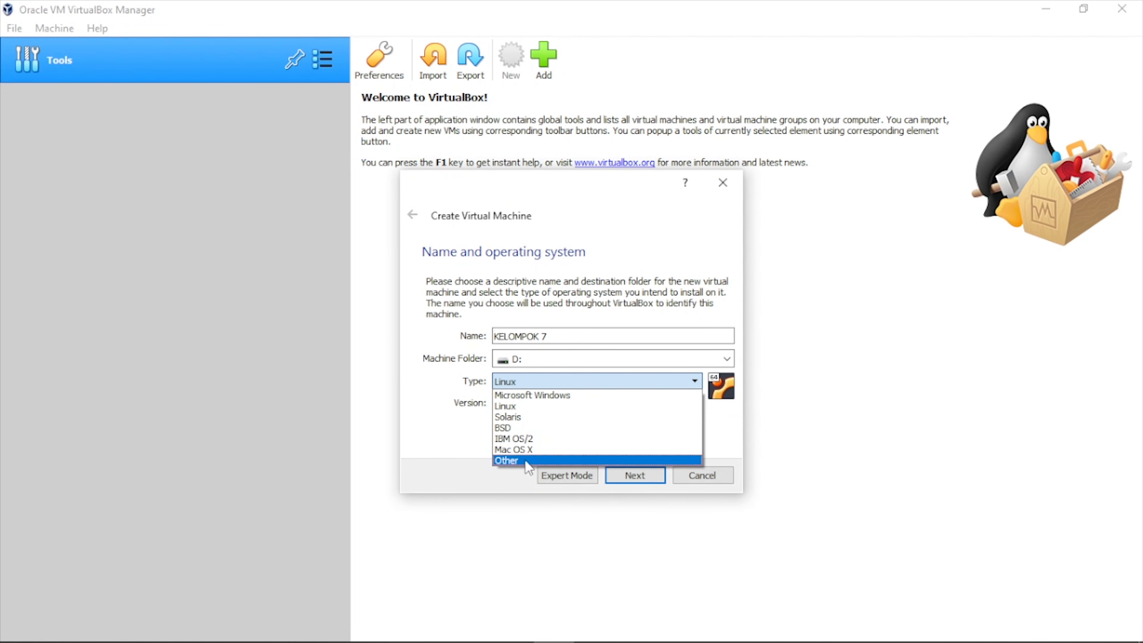
pyautogui.click(529, 407)
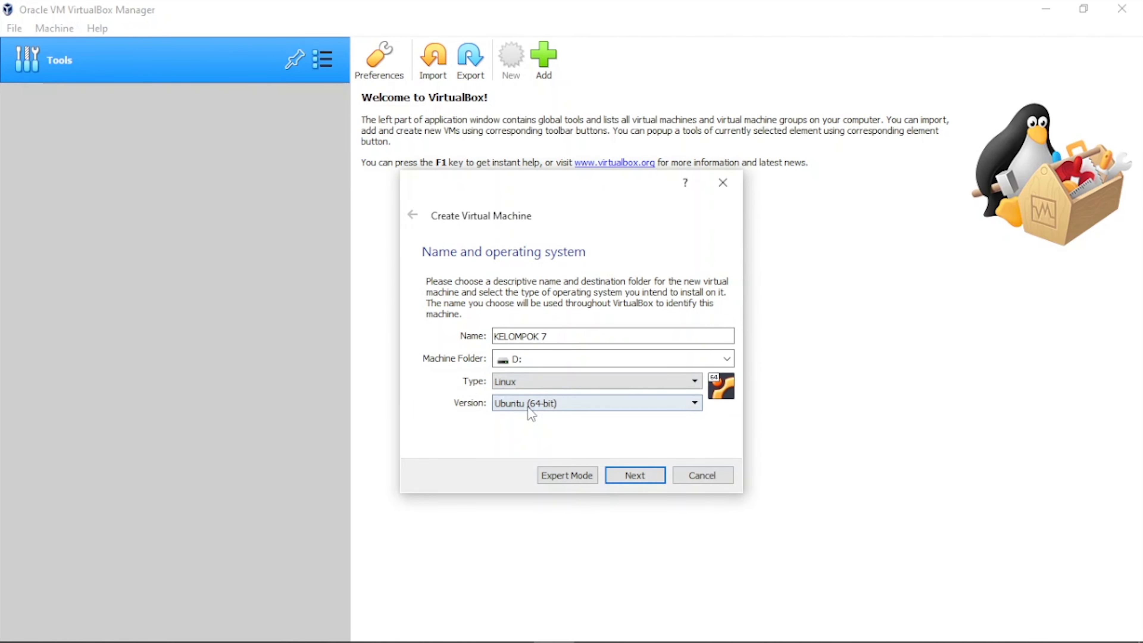
pyautogui.click(531, 405)
pyautogui.scroll(1, 603, 443)
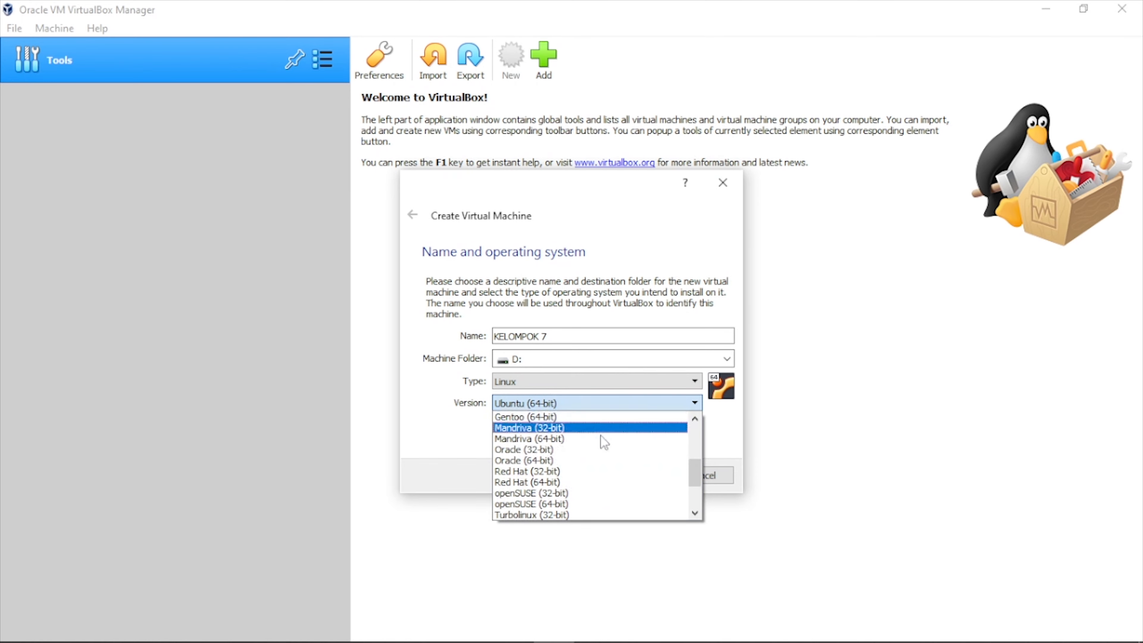
pyautogui.scroll(-2, 599, 445)
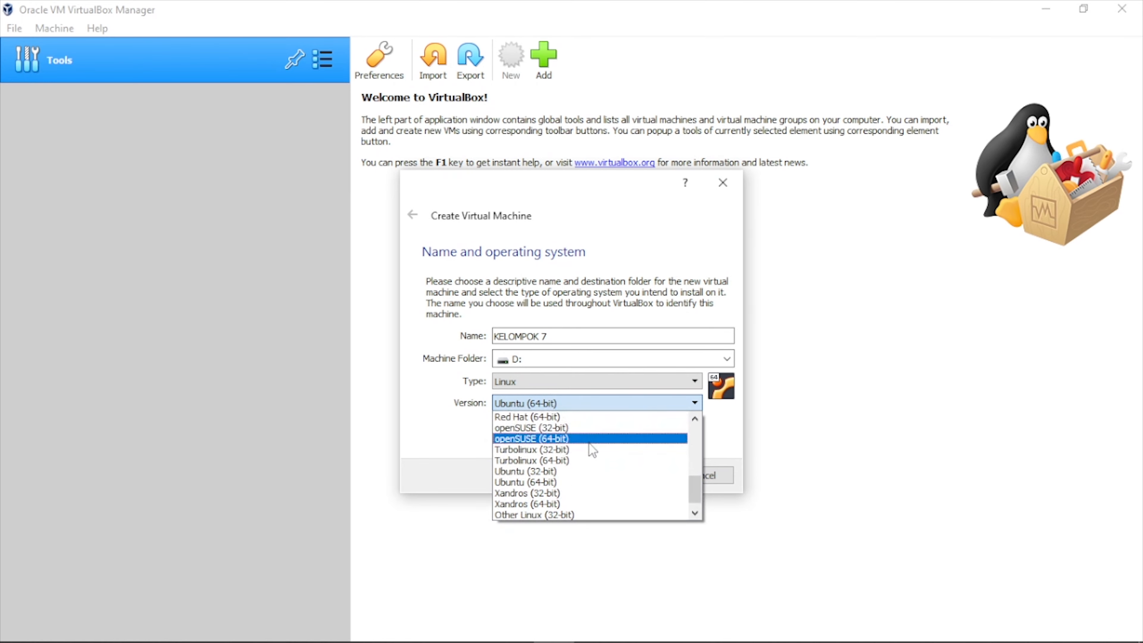
pyautogui.click(539, 483)
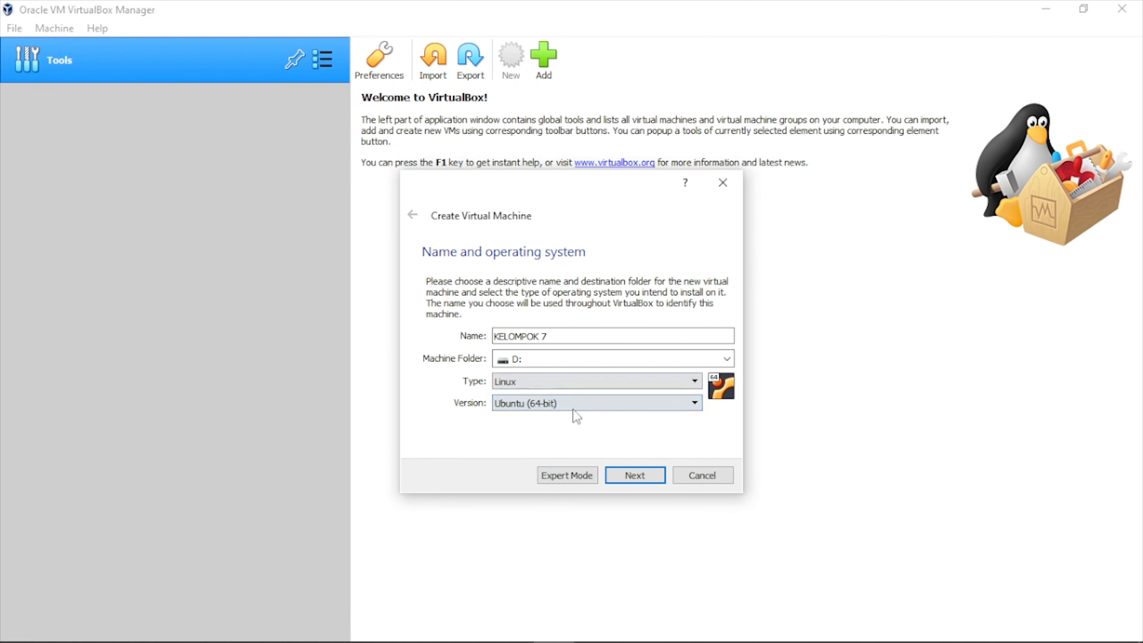
pyautogui.click(630, 477)
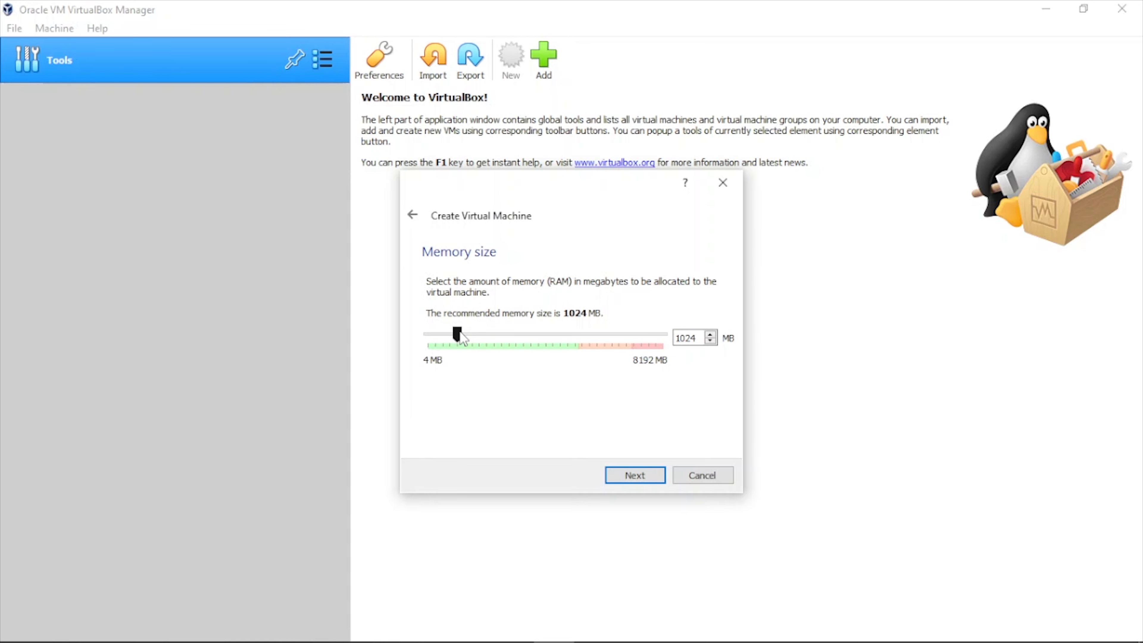
# Allocate 4096 MB of memory to the virtual machine and choose to create a virtual hard disk now.
pyautogui.moveTo(460, 335); pyautogui.dragTo(548, 329)
pyautogui.click(650, 479)
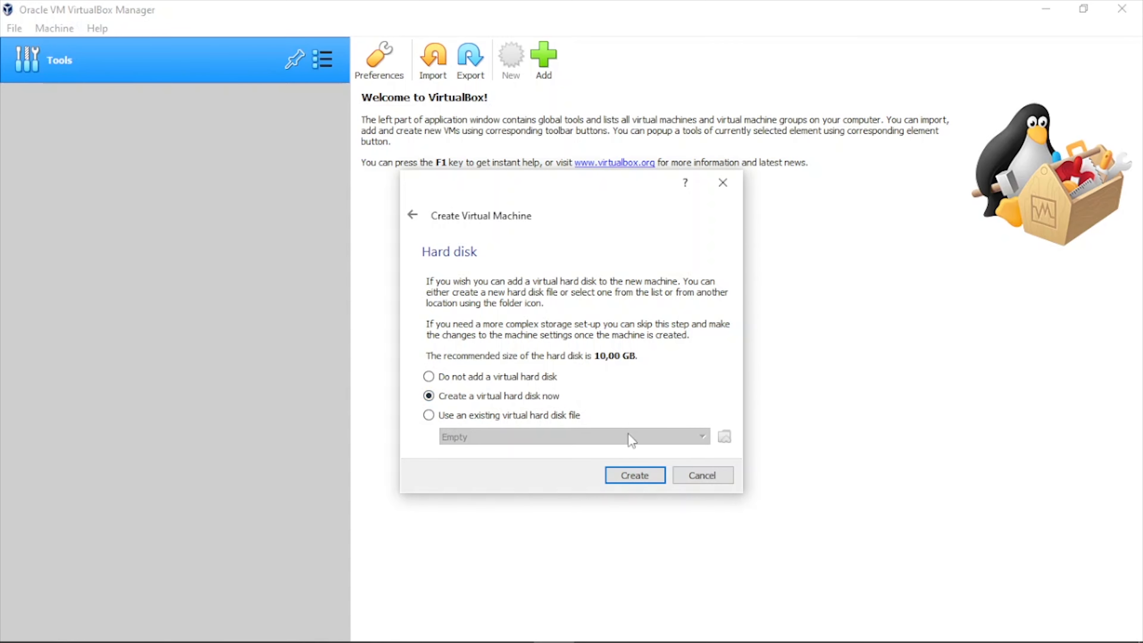
pyautogui.click(632, 476)
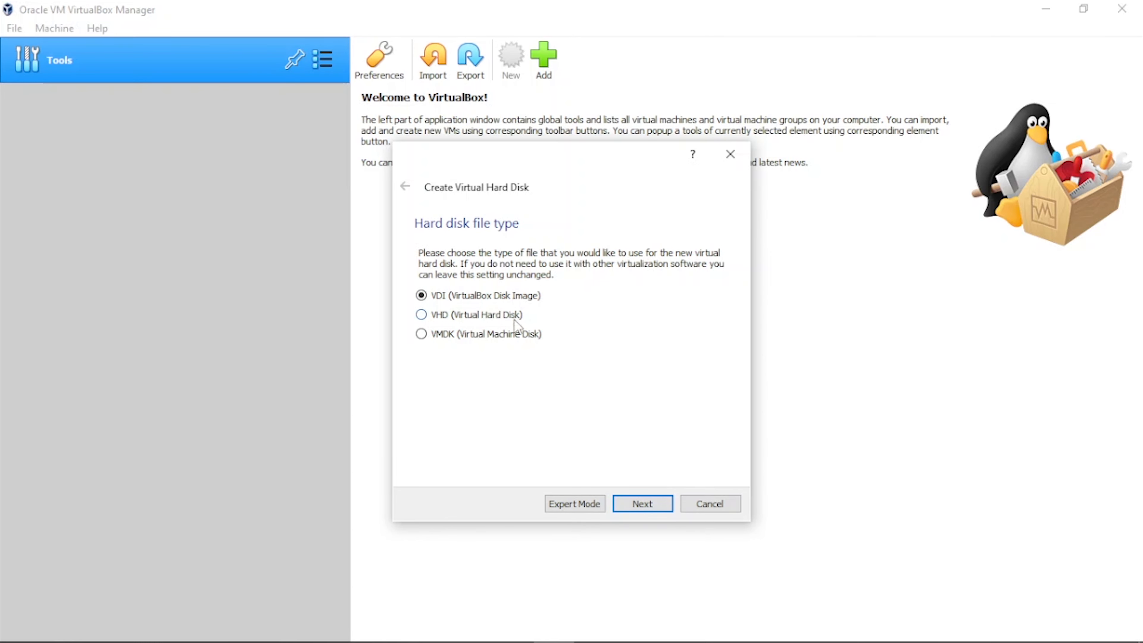
# Create a dynamically allocated VDI virtual hard disk of about 12.07 GB for KELOMPOK 7.
pyautogui.click(659, 513)
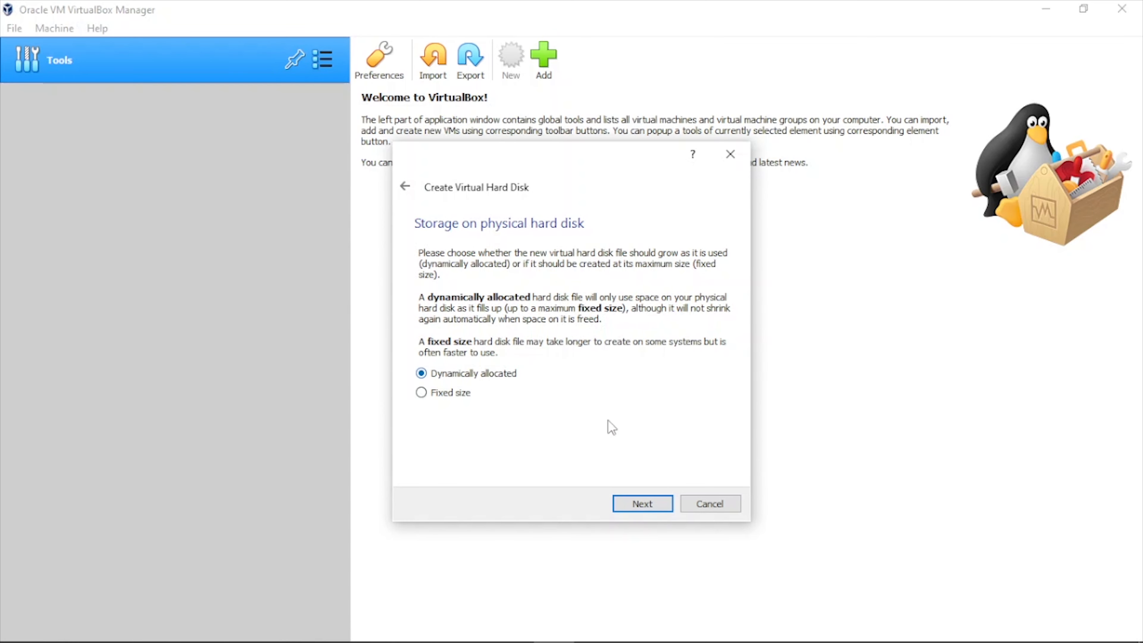
pyautogui.click(642, 504)
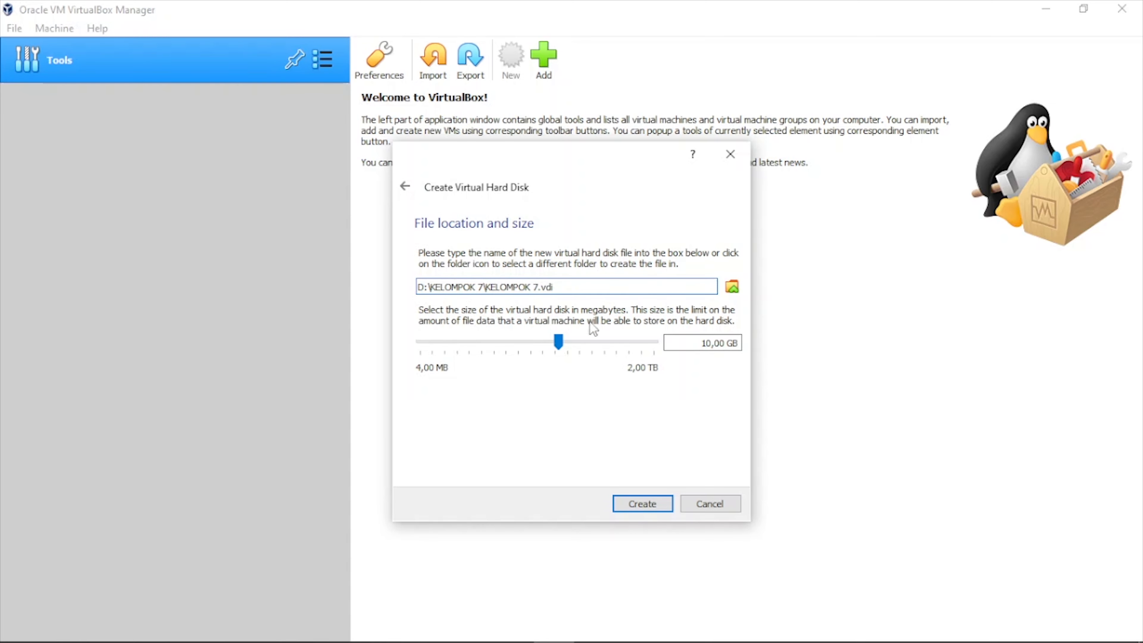
pyautogui.click(559, 341)
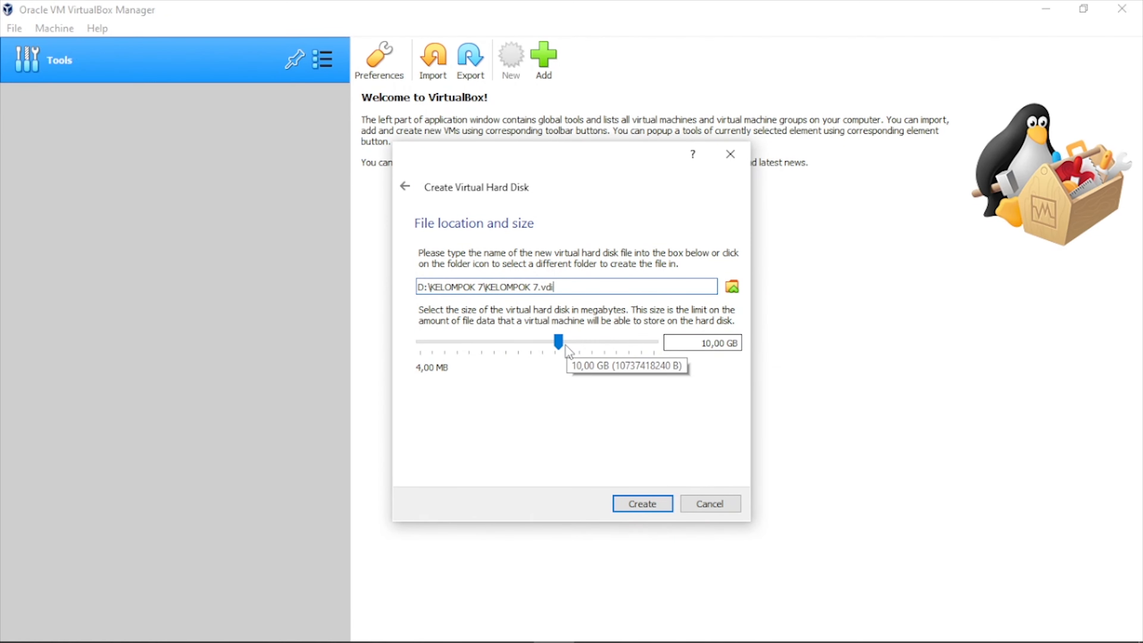
pyautogui.click(555, 340)
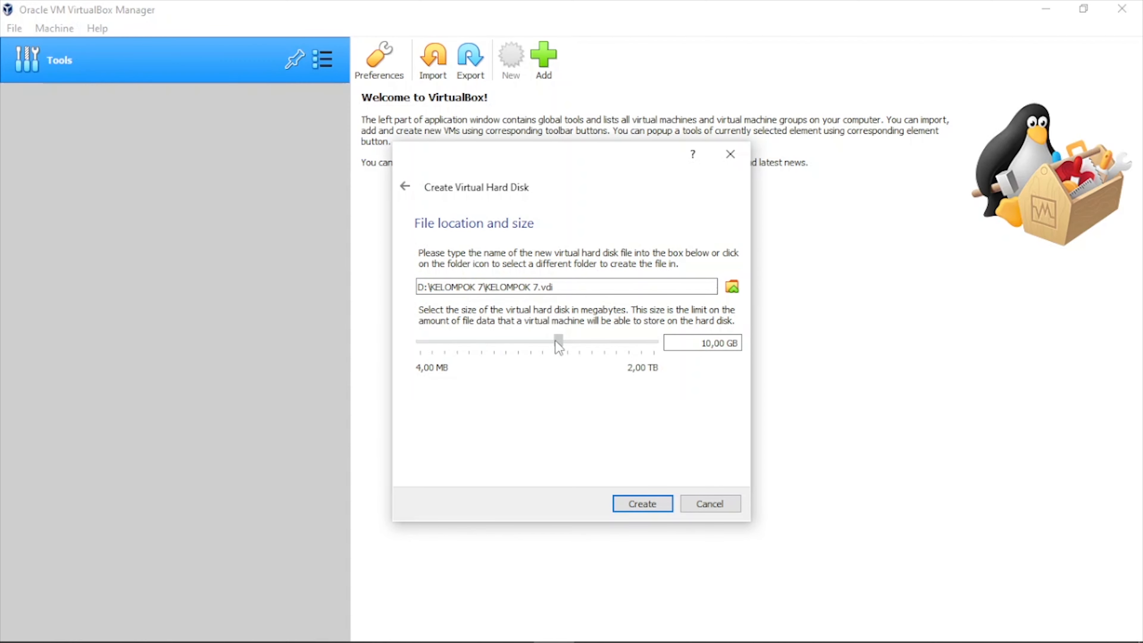
pyautogui.moveTo(555, 341)
pyautogui.mouseDown()
pyautogui.moveTo(572, 345)
pyautogui.moveTo(559, 351)
pyautogui.mouseUp()
pyautogui.click(652, 505)
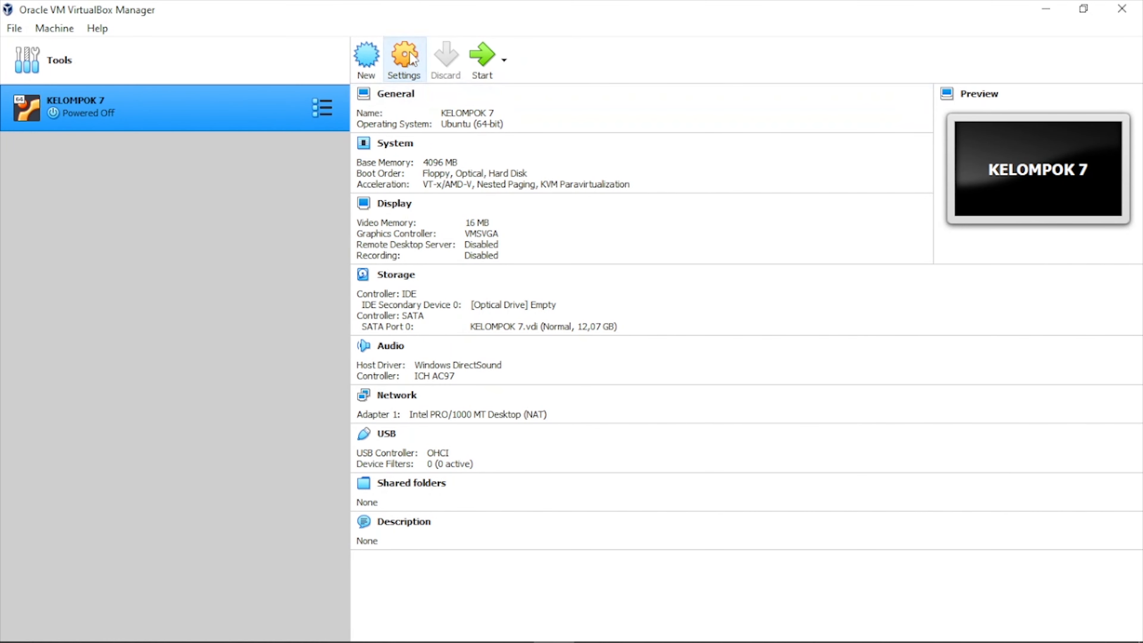
pyautogui.click(482, 57)
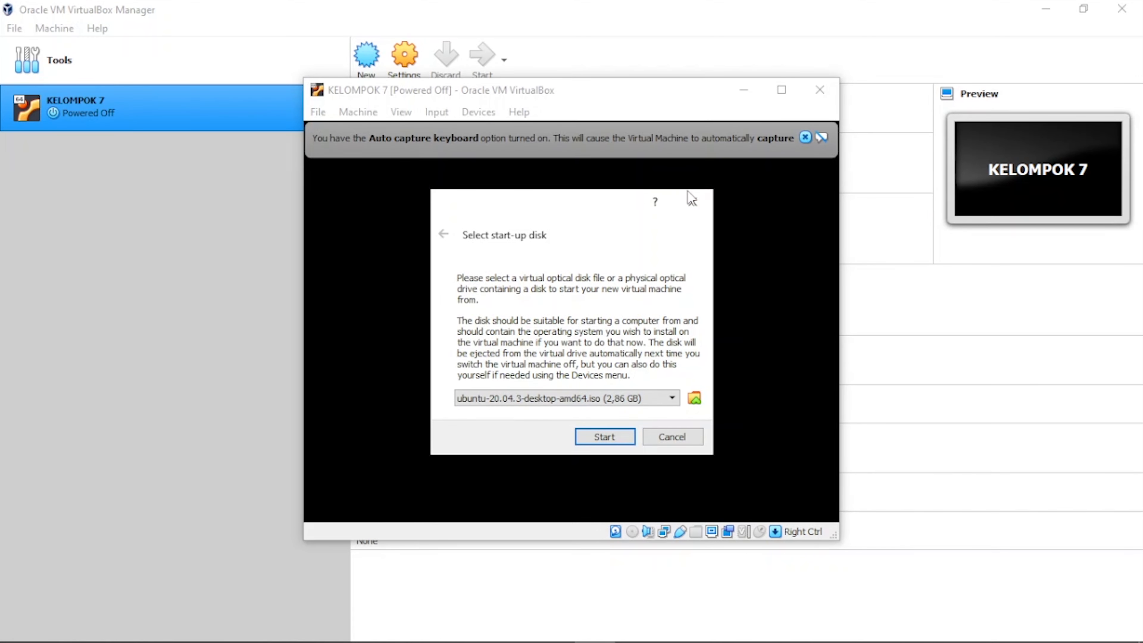
pyautogui.click(690, 200)
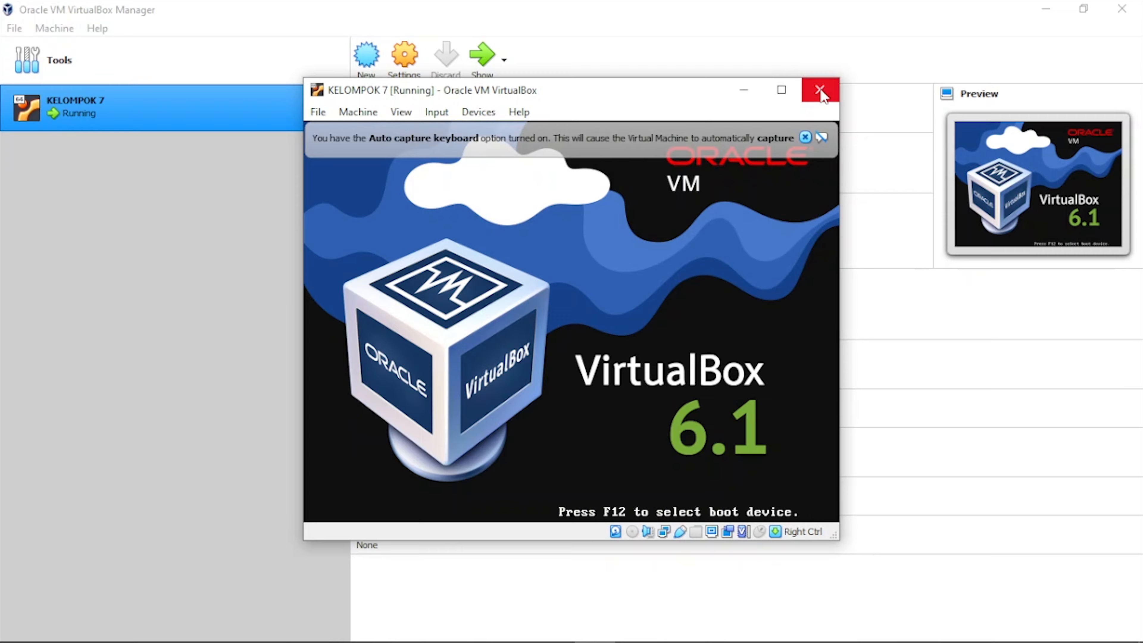
pyautogui.click(819, 90)
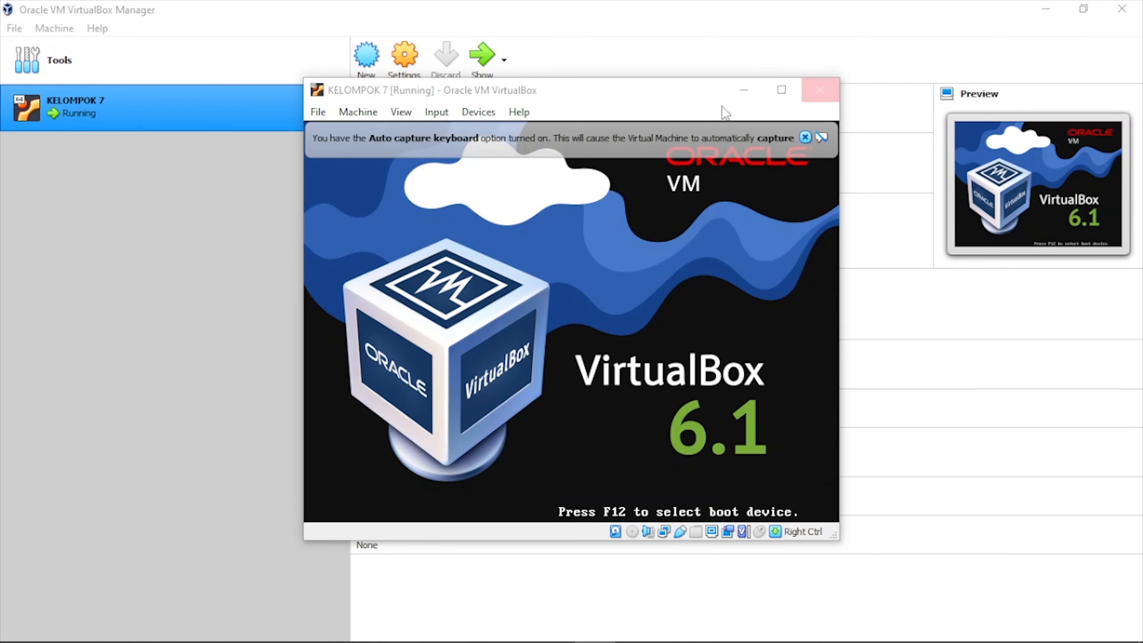
pyautogui.click(569, 334)
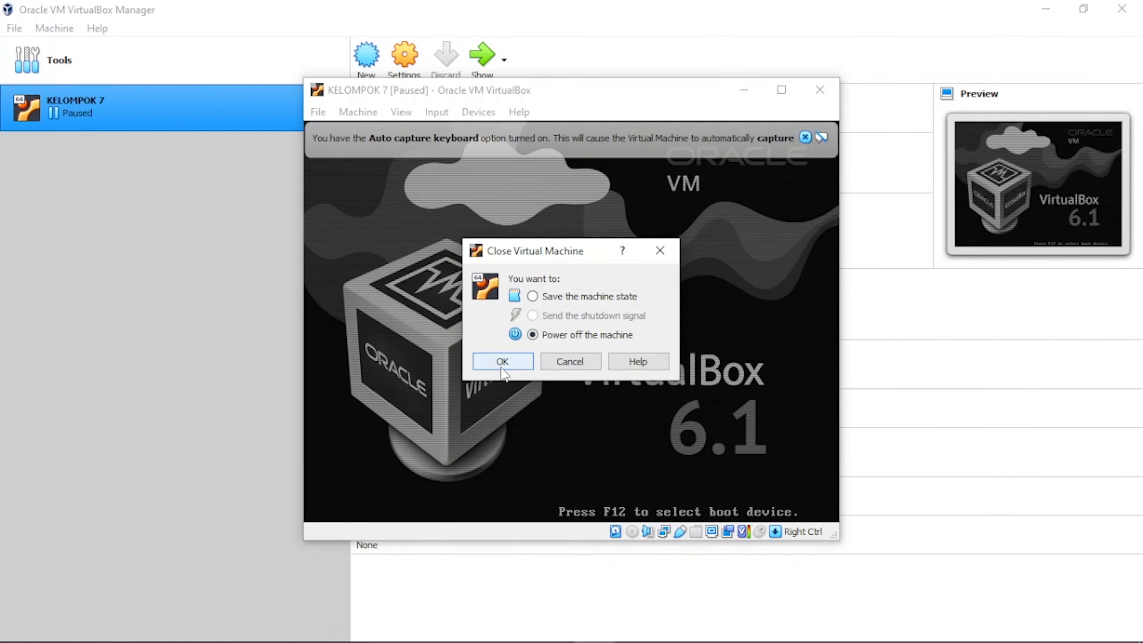
pyautogui.click(502, 360)
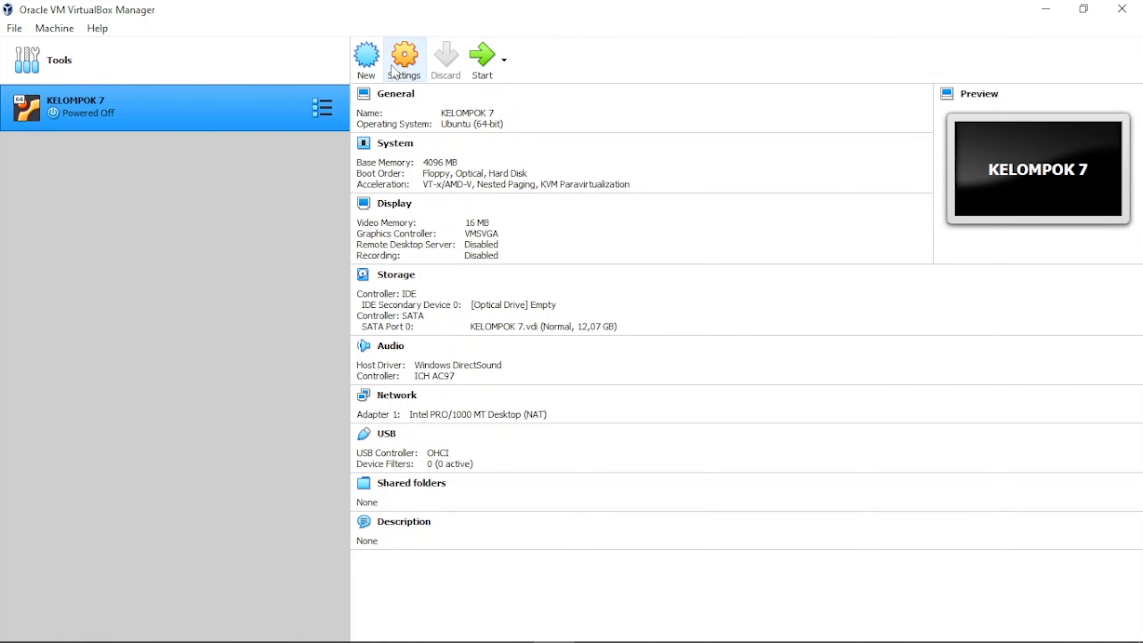
# In KELOMPOK 7's storage settings, open the disk file chooser for the empty optical drive under Controller: IDE.
pyautogui.click(406, 63)
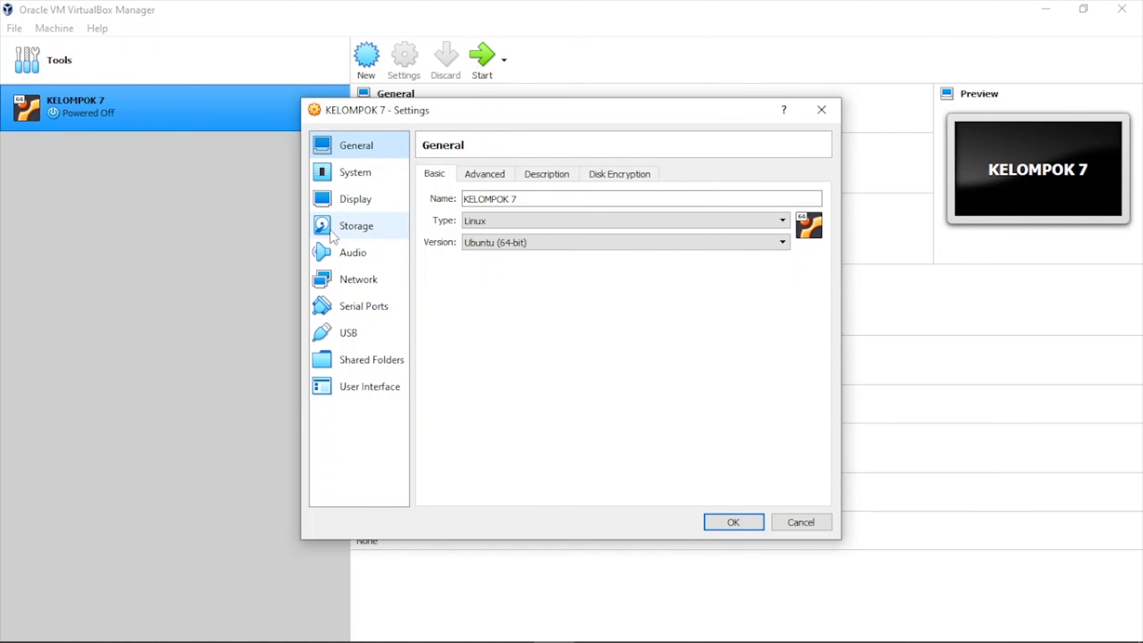
pyautogui.click(351, 233)
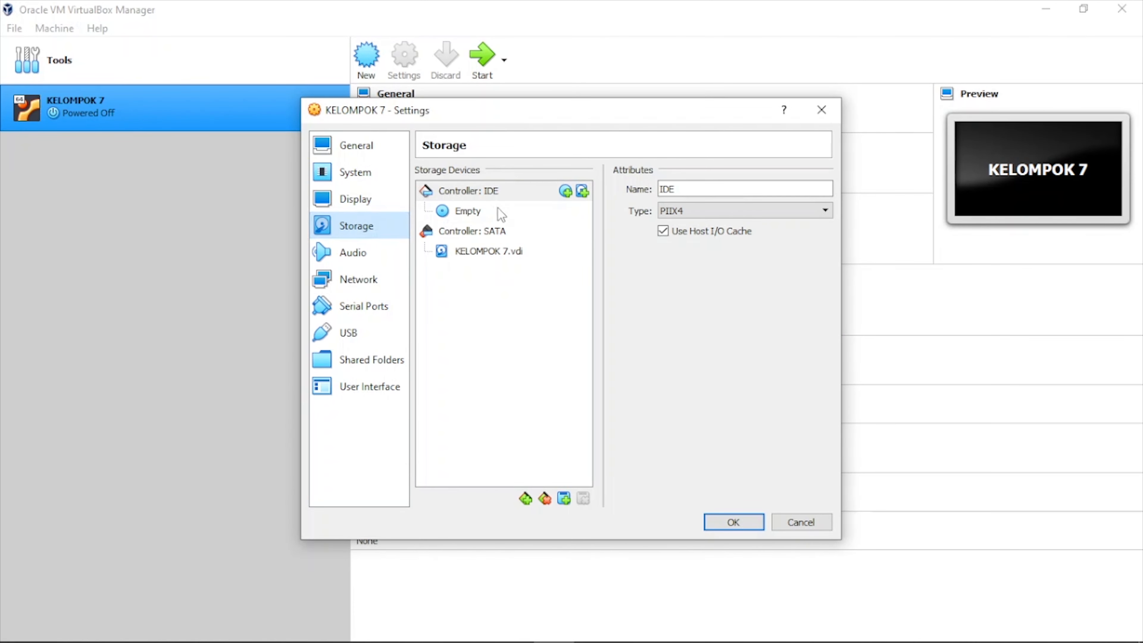
pyautogui.click(509, 196)
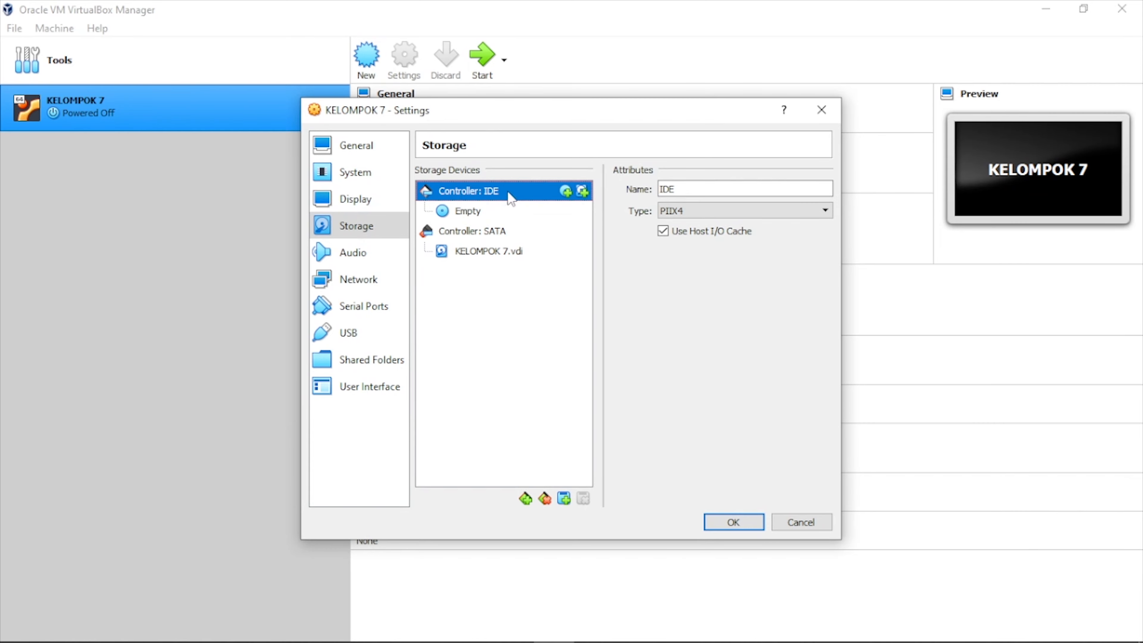
pyautogui.click(455, 212)
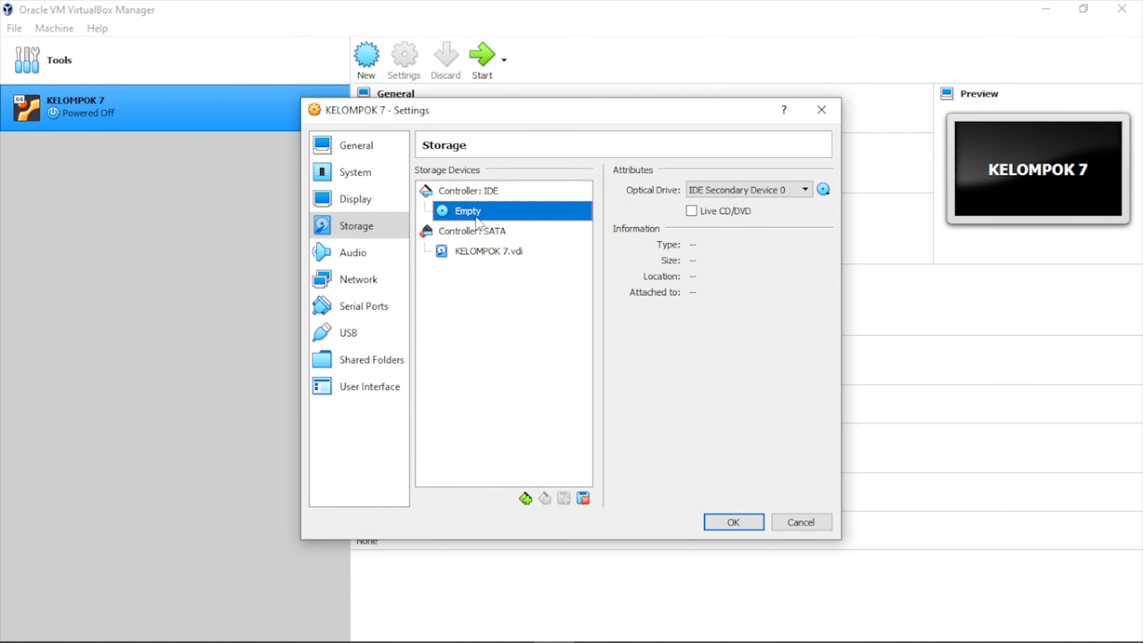
pyautogui.click(823, 191)
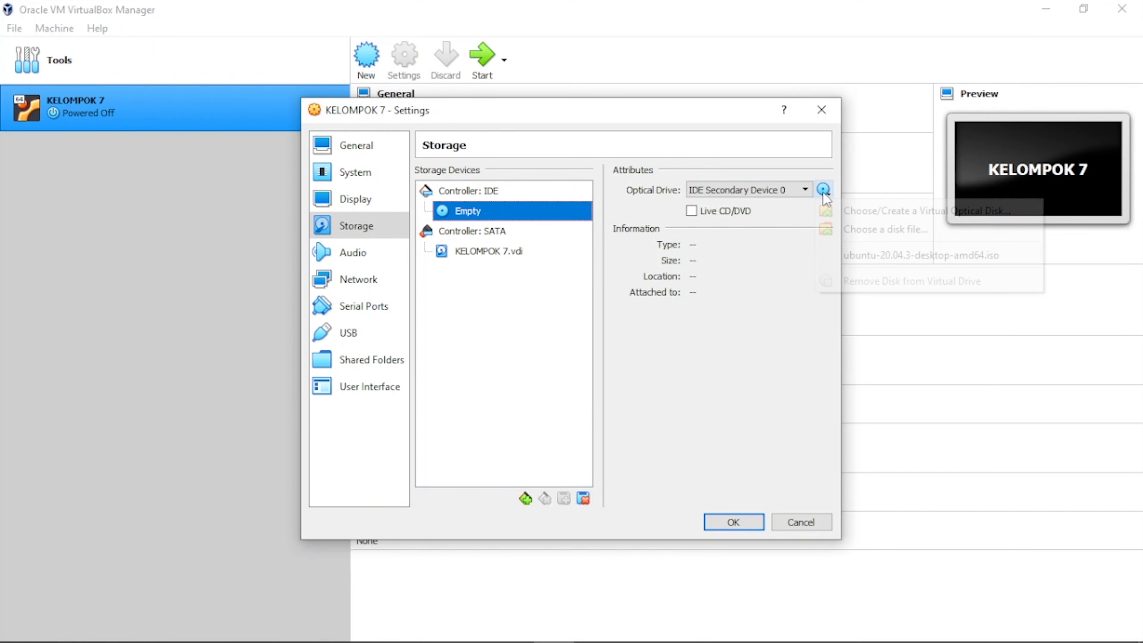
pyautogui.click(883, 231)
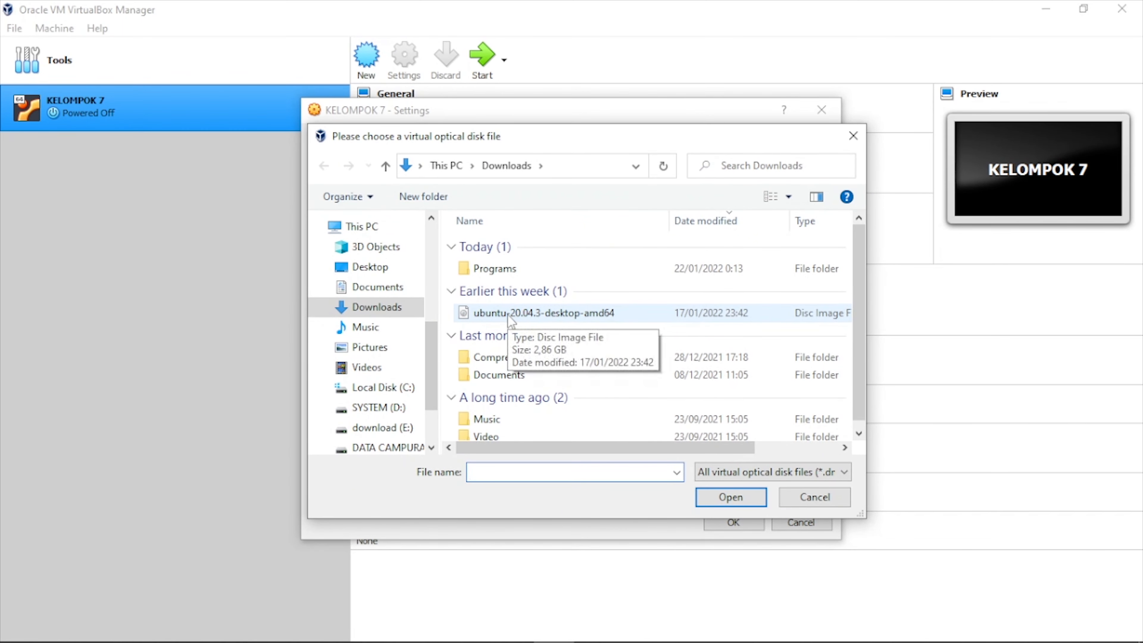
# Switch to the browser to review the Ubuntu 20.04.3 LTS download page, and minimise the browser.
pyautogui.moveTo(455, 613)
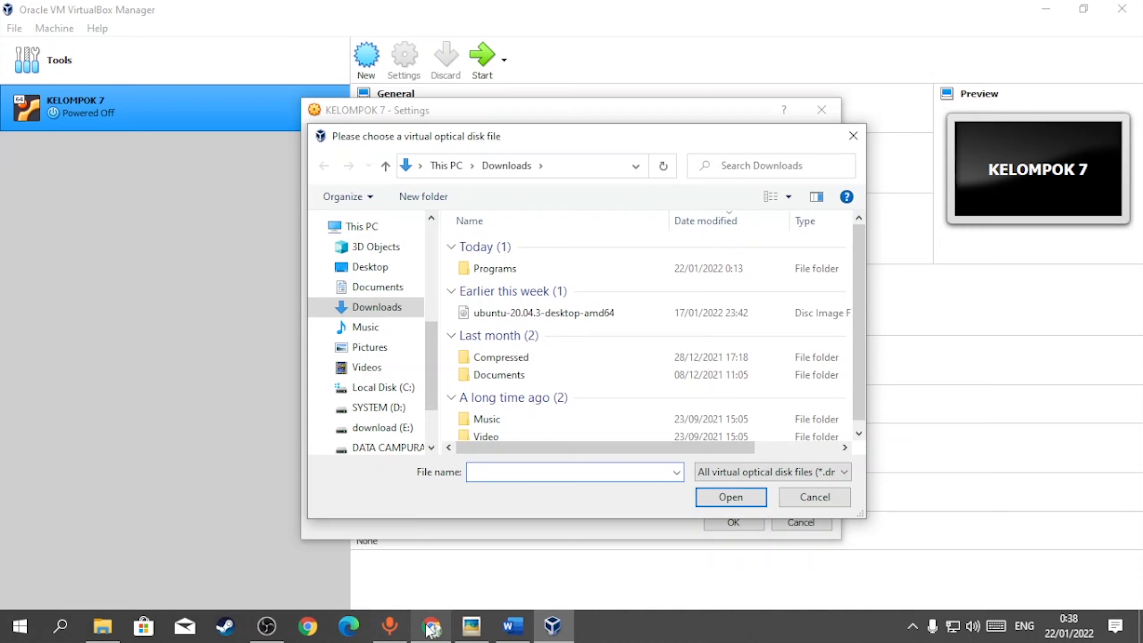
pyautogui.click(430, 626)
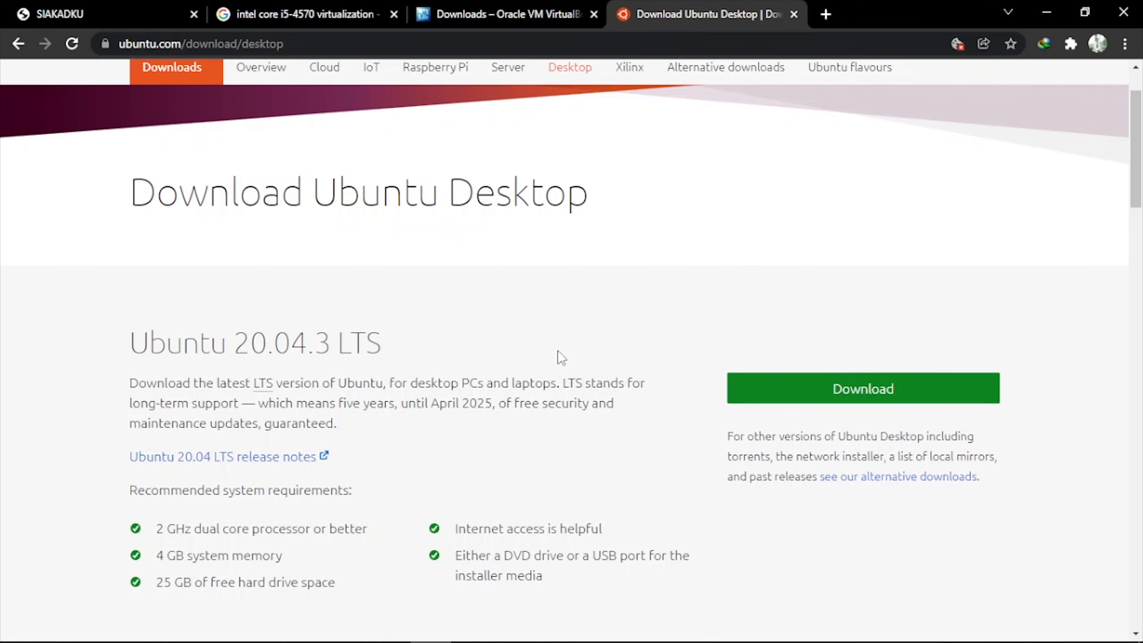
pyautogui.click(1046, 12)
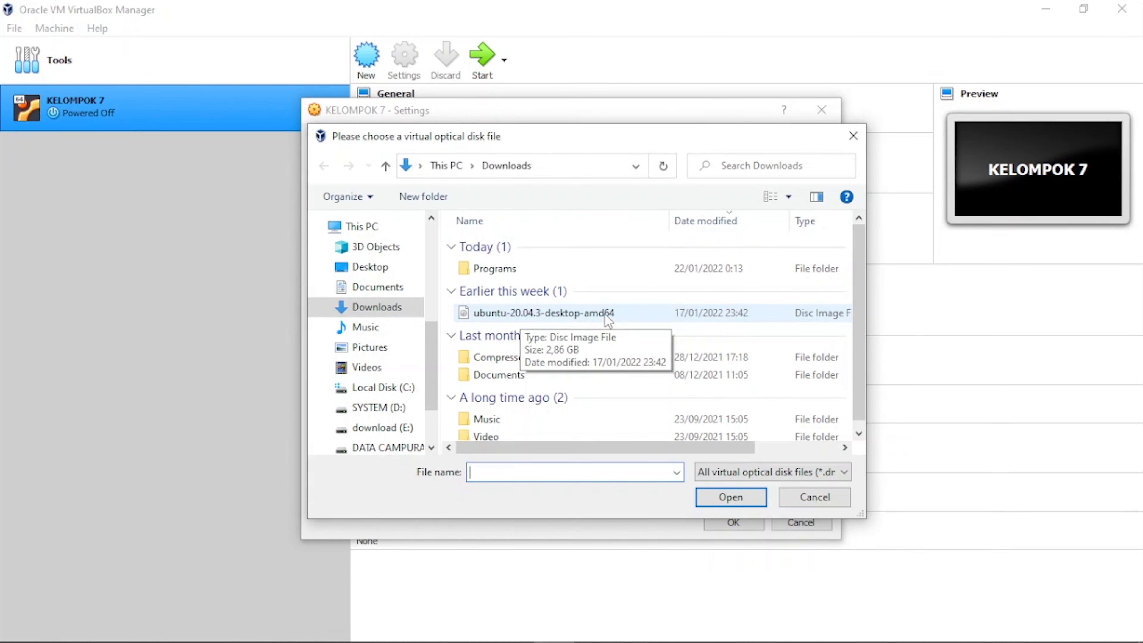
# Attach the ubuntu-20.04.3-desktop-amd64 disc image from Downloads to the IDE optical drive and save the machine's settings.
pyautogui.click(576, 313)
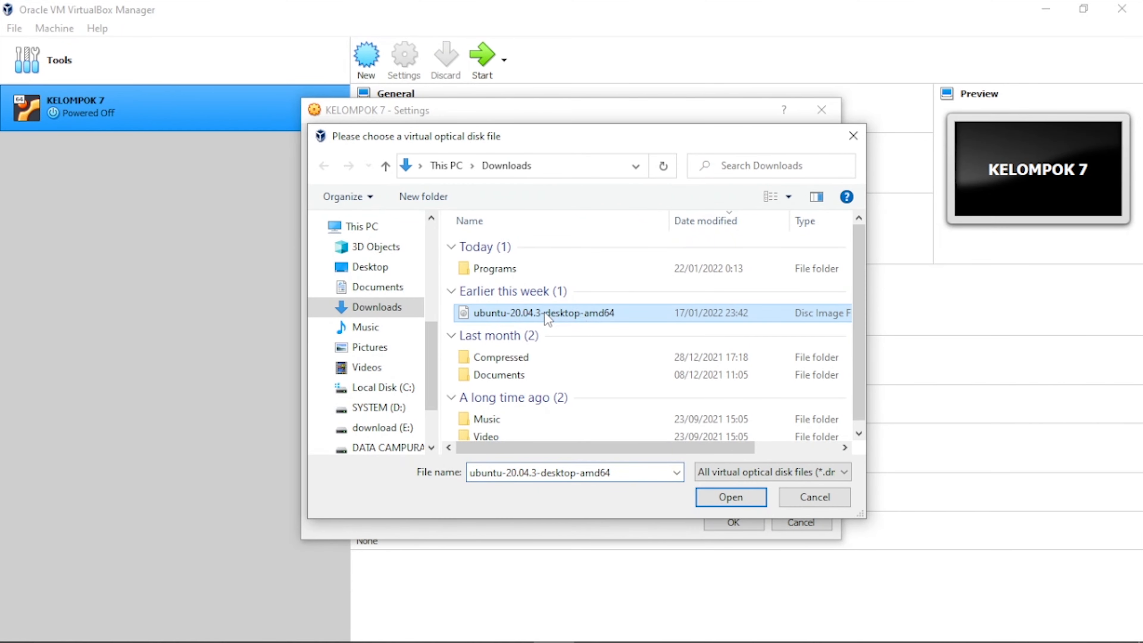
pyautogui.click(722, 497)
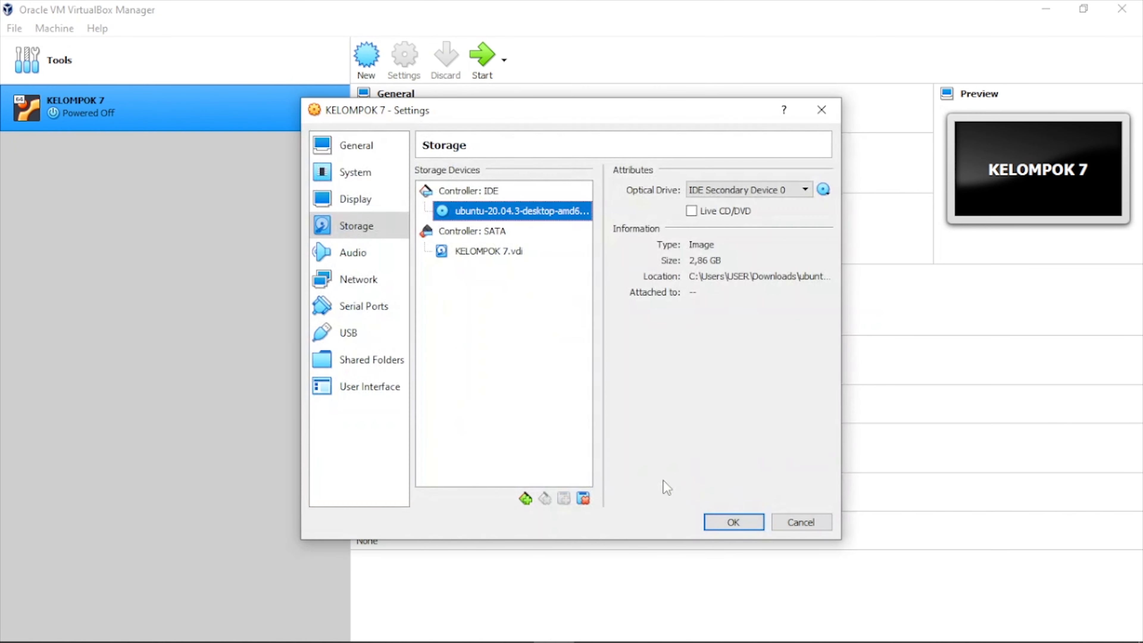
pyautogui.click(741, 523)
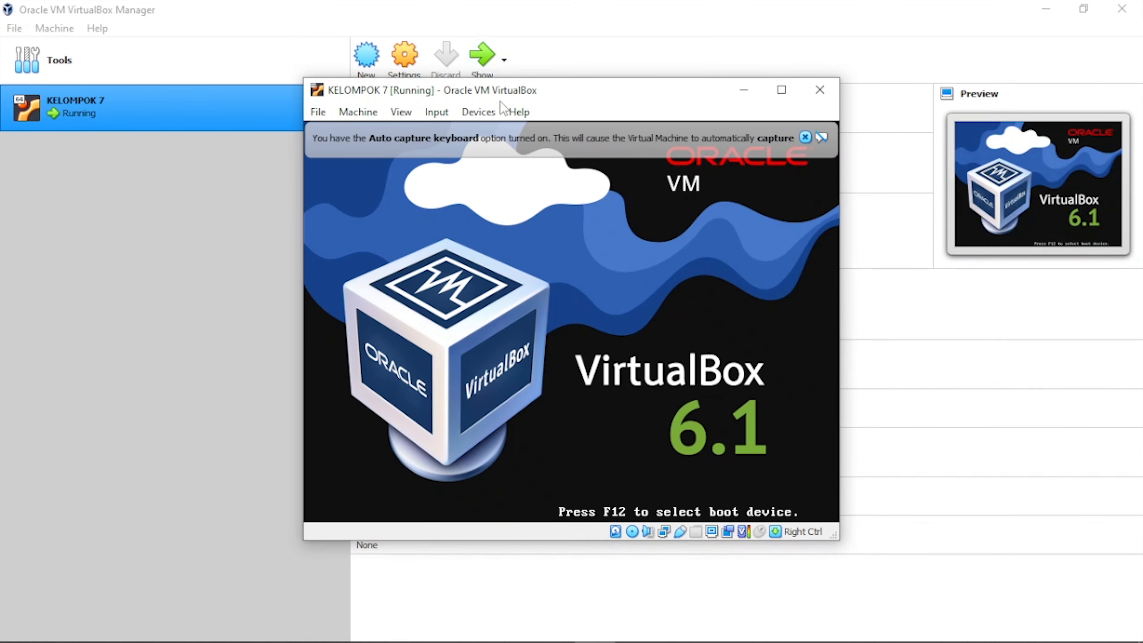
# Maximise the window of the running KELOMPOK 7 virtual machine.
pyautogui.moveTo(515, 100); pyautogui.dragTo(522, 1)
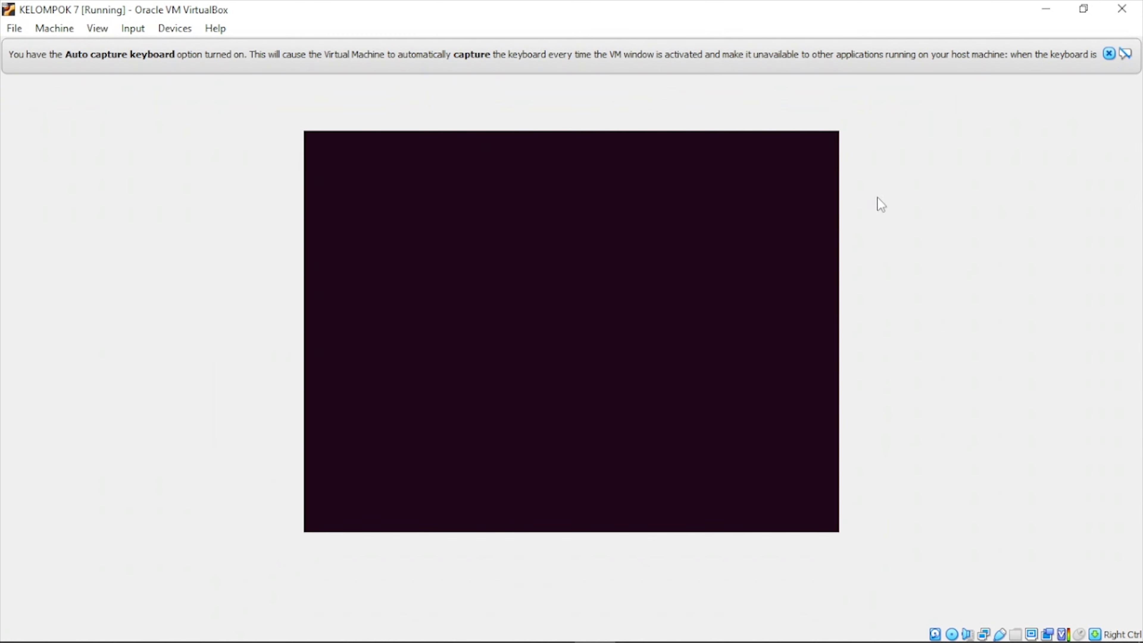
# Restore and re-maximise the KELOMPOK 7 window, and dismiss the keyboard capture and mouse pointer integration notices.
pyautogui.moveTo(786, 20); pyautogui.dragTo(653, 108)
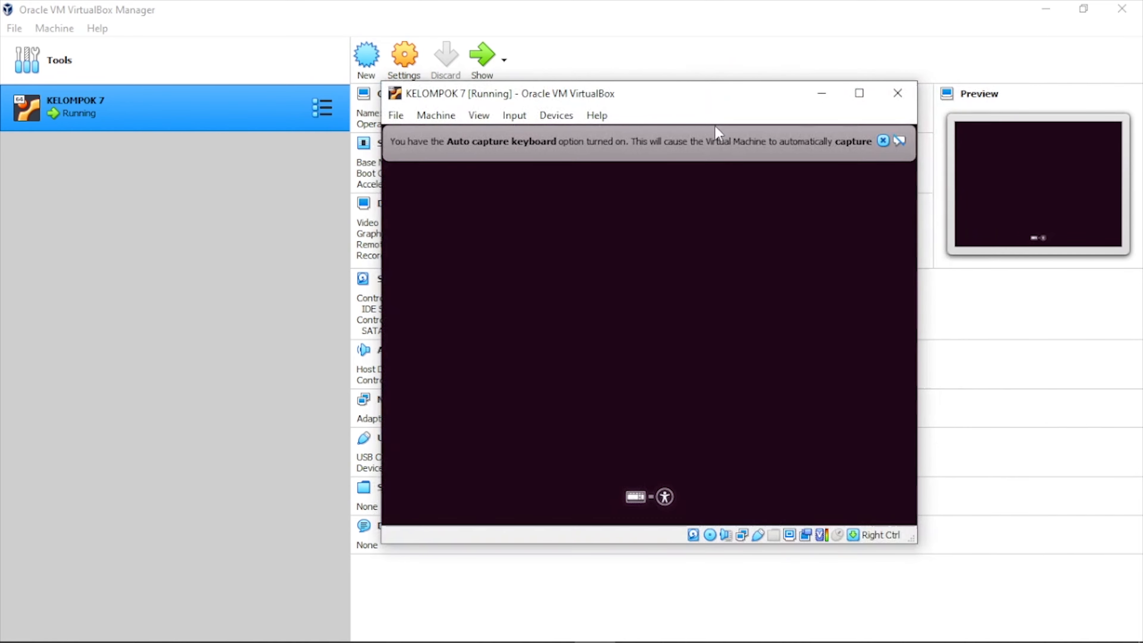
pyautogui.doubleClick(666, 101)
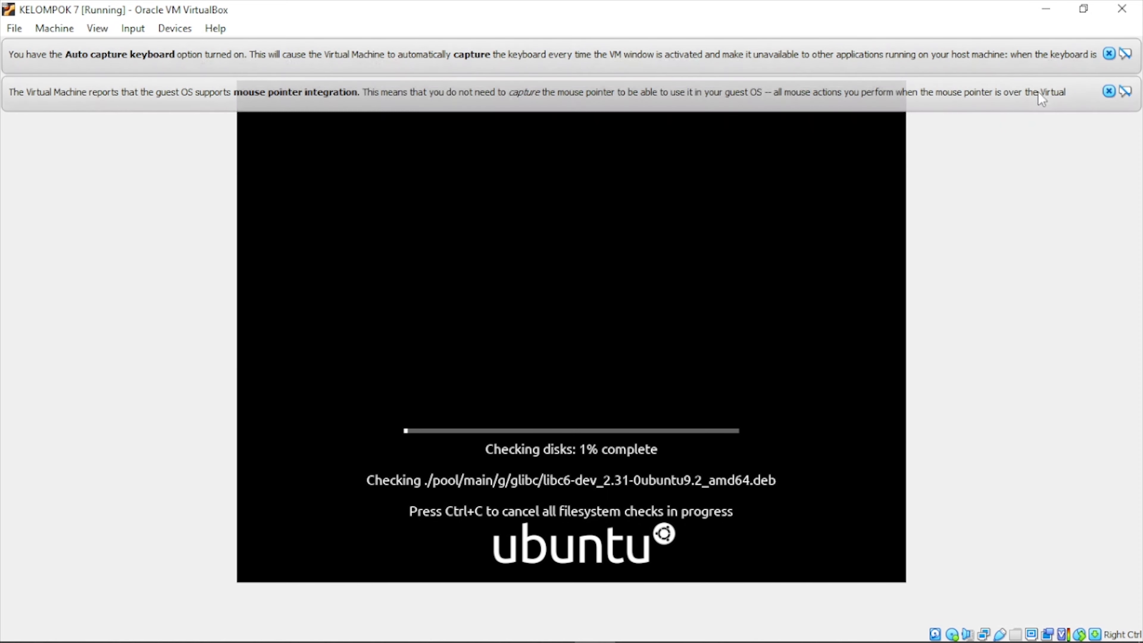
pyautogui.click(1108, 91)
pyautogui.click(1108, 53)
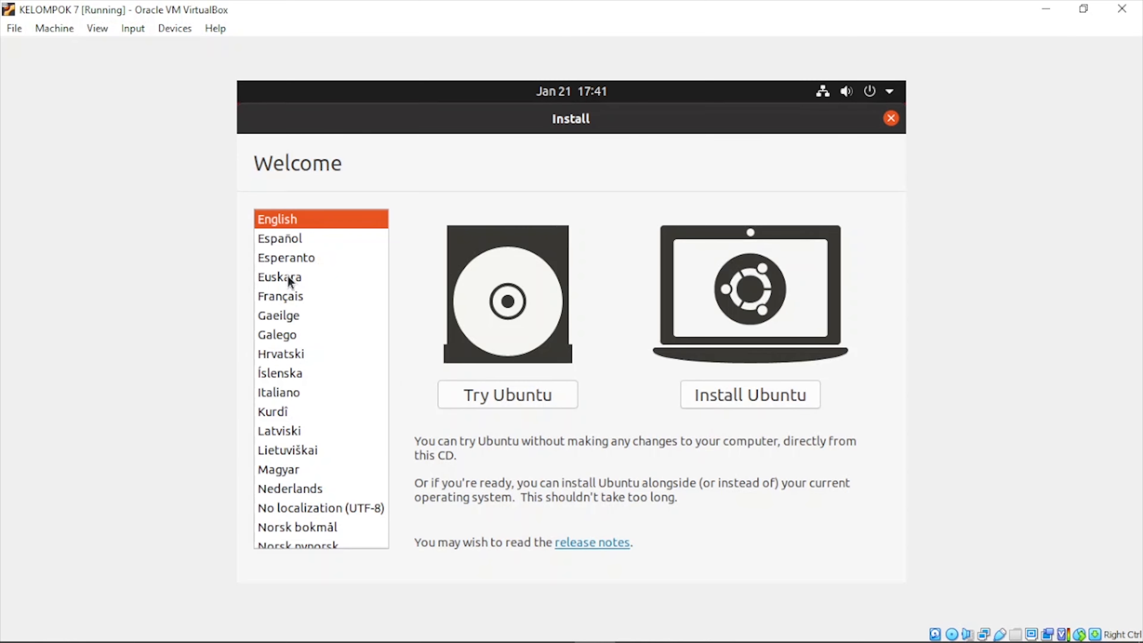
# Choose English as the installer language and start the Ubuntu installation.
pyautogui.scroll(5, 367, 306)
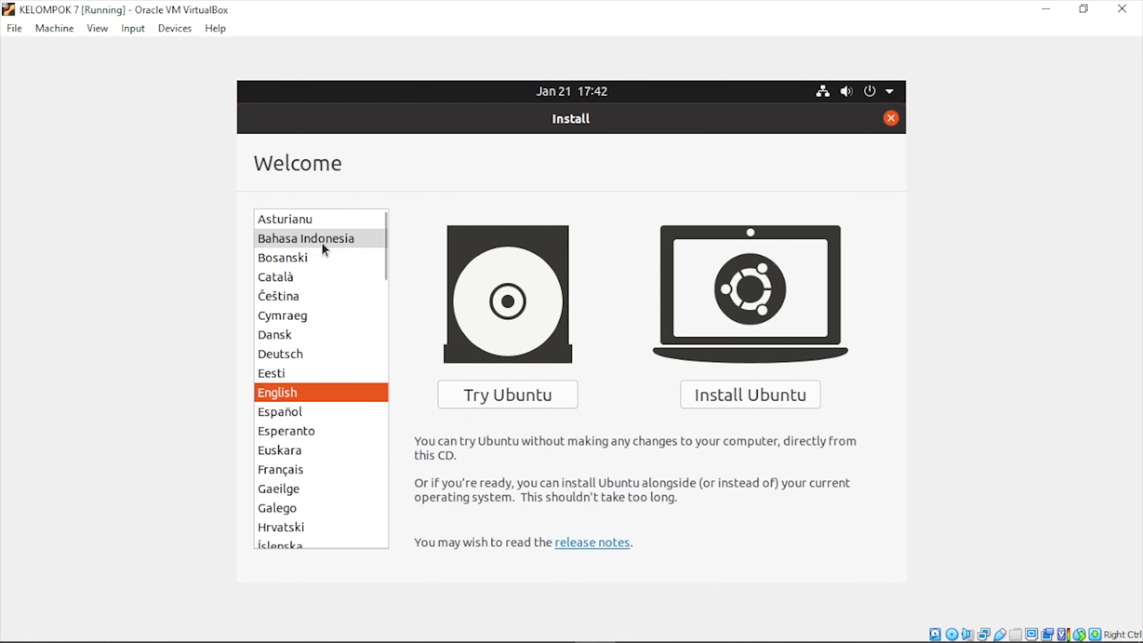
pyautogui.click(338, 243)
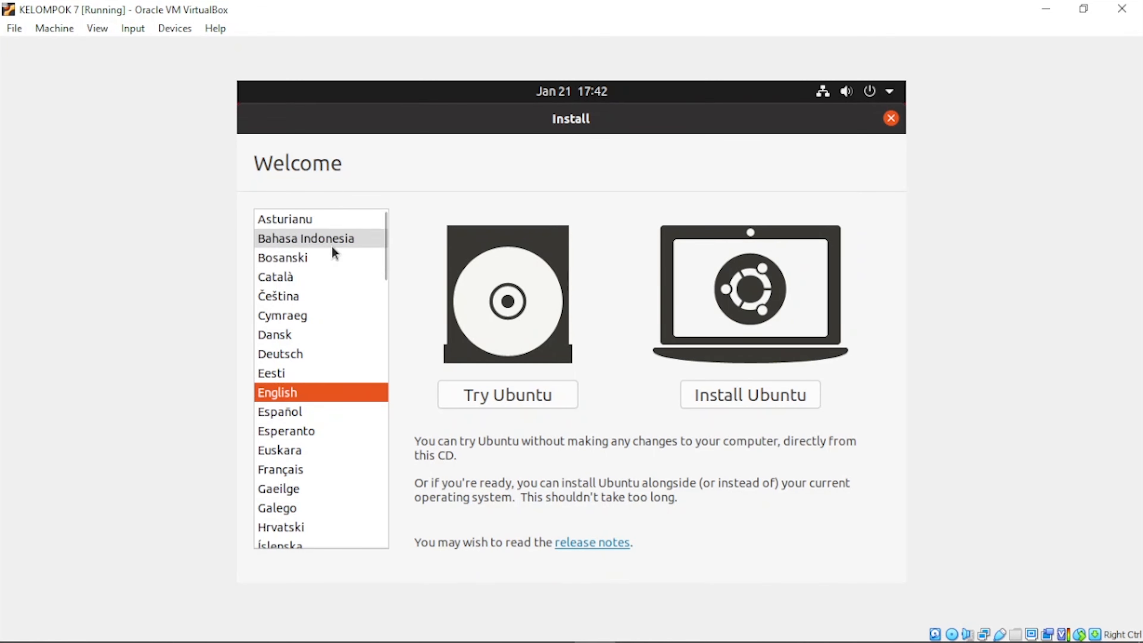
pyautogui.click(304, 396)
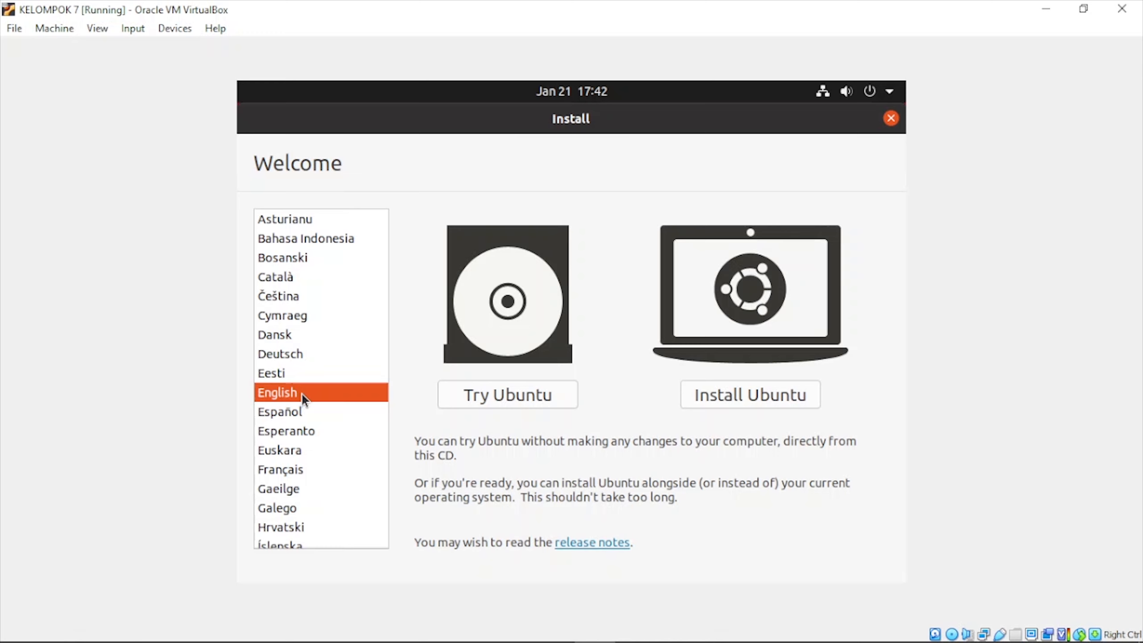
pyautogui.scroll(-3, 302, 394)
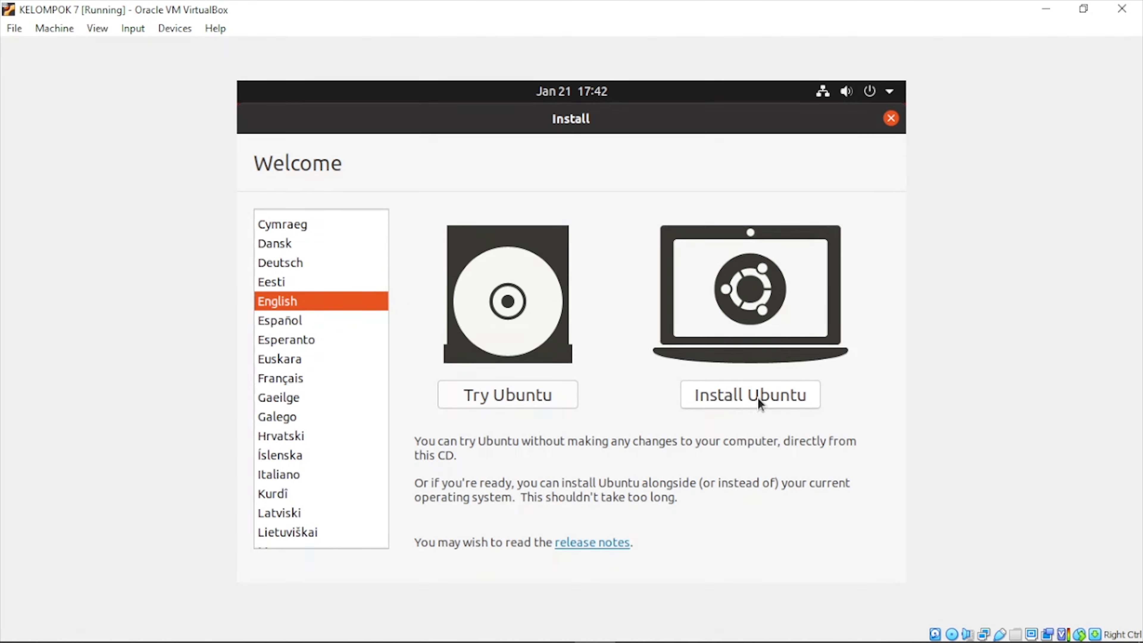
pyautogui.click(774, 397)
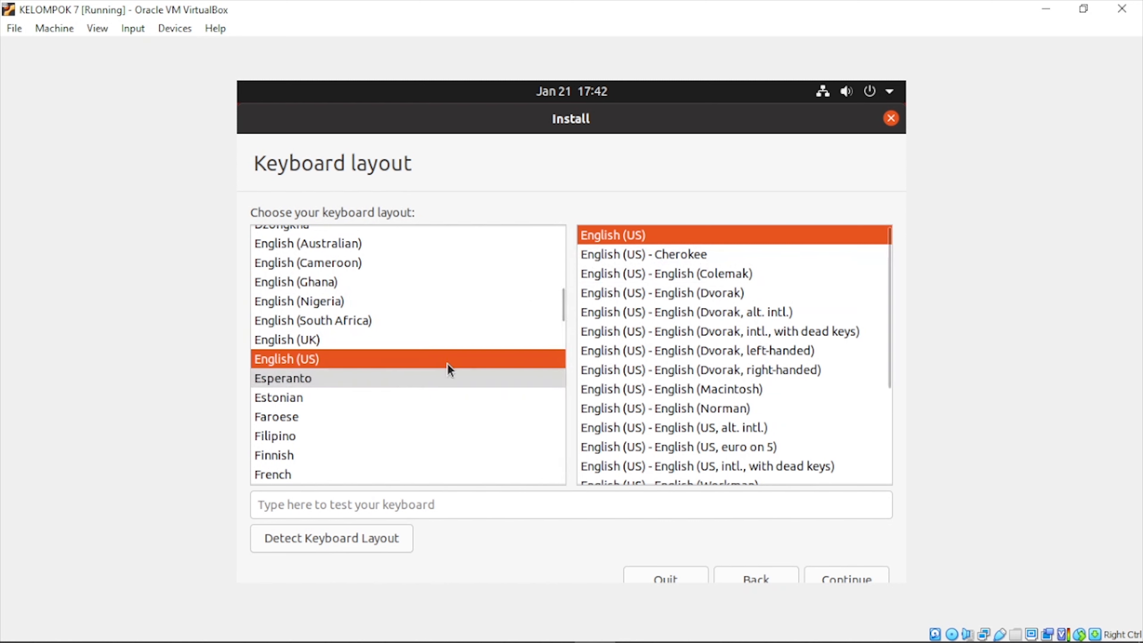
# Test the English (US) keyboard layout with sample text, clear the text, and continue with that layout.
pyautogui.click(418, 510)
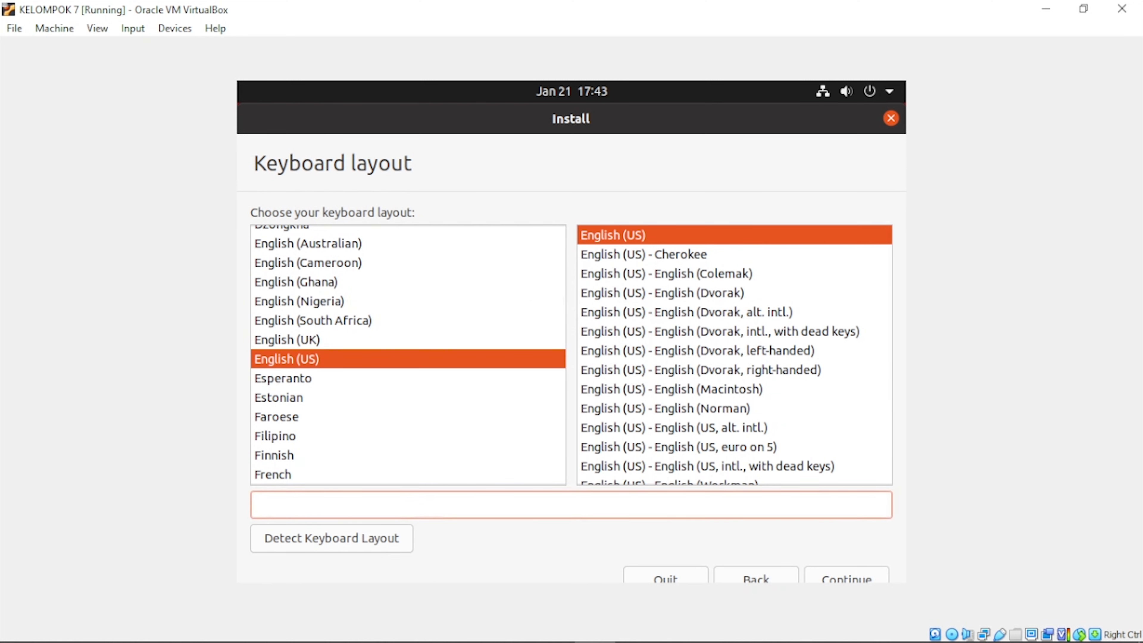
pyautogui.write('ijsnjdsads')
pyautogui.moveTo(345, 510); pyautogui.dragTo(219, 513)
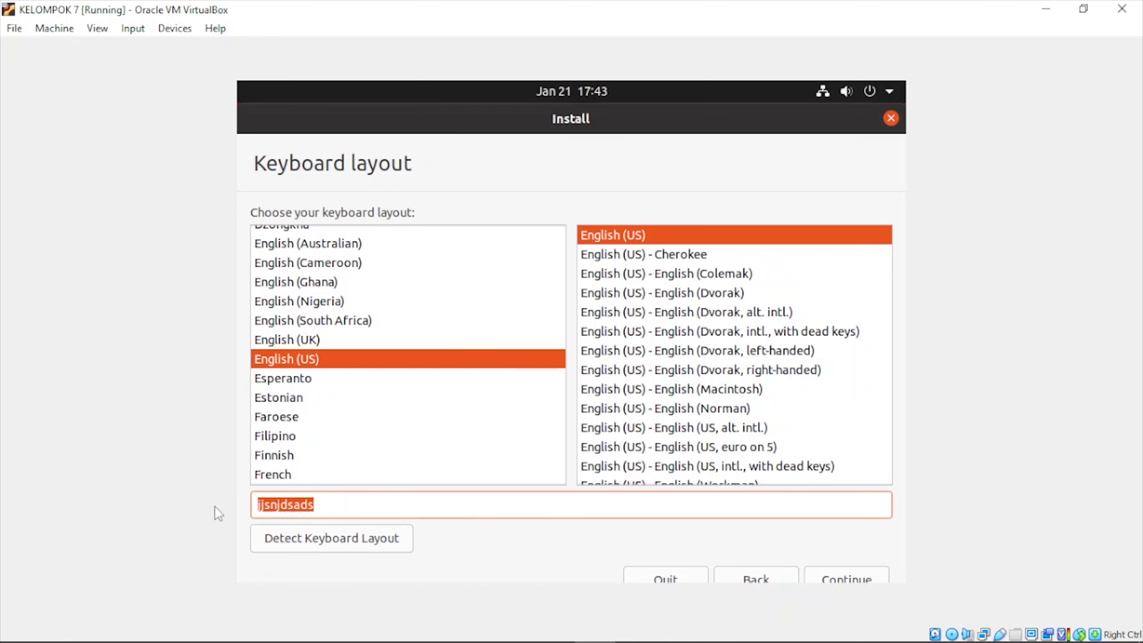
pyautogui.press('BackSpace')
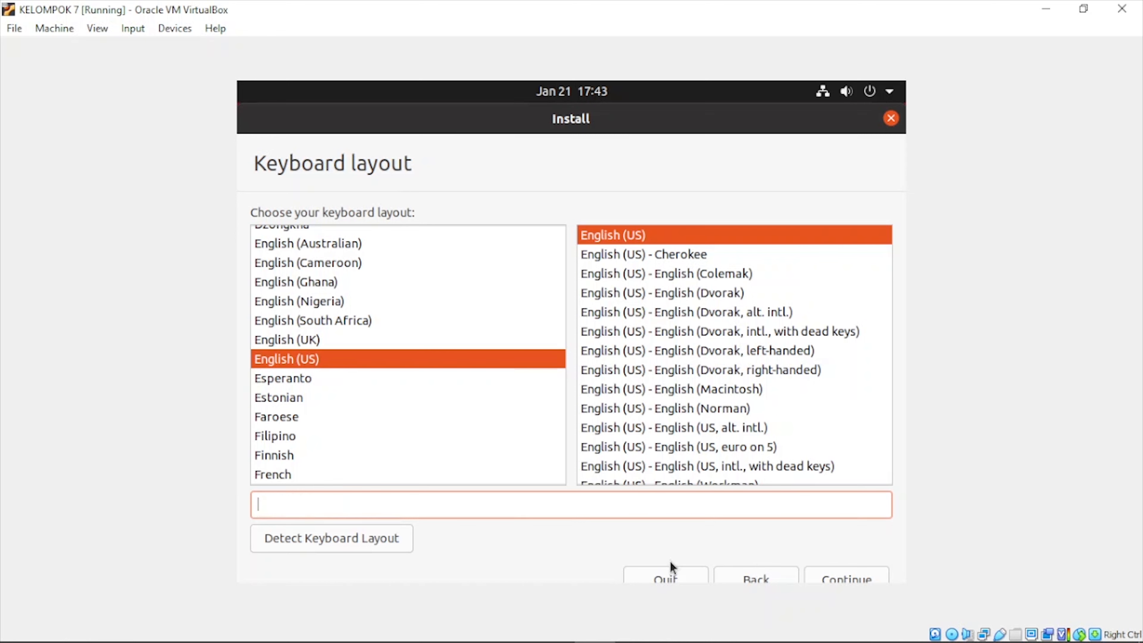
pyautogui.click(853, 575)
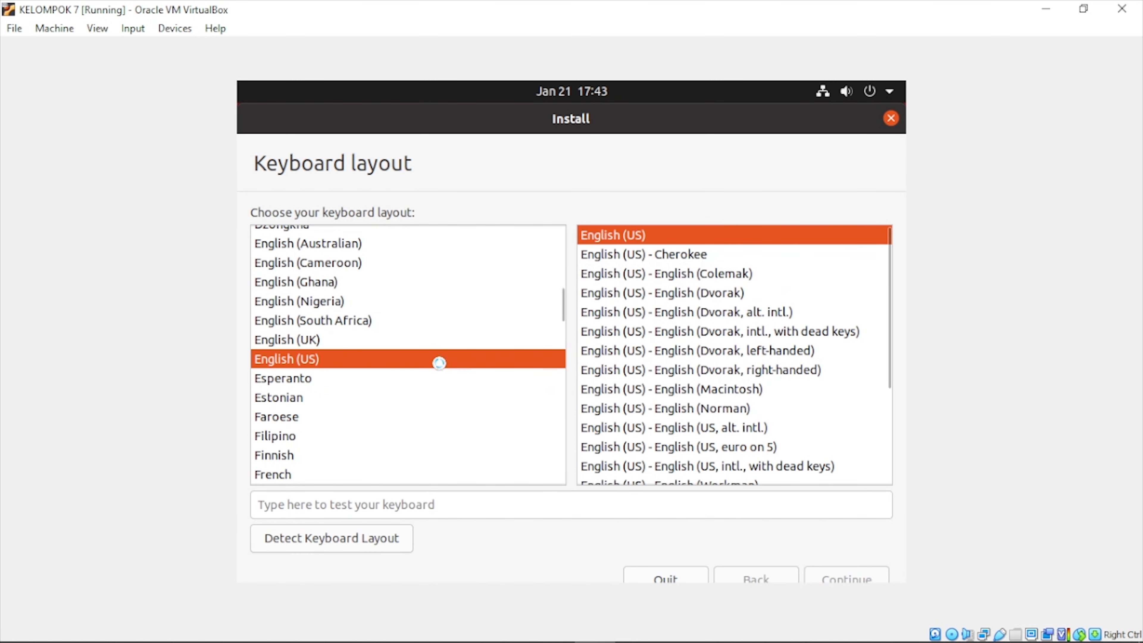
# Choose Minimal installation with updates downloaded while installing Ubuntu, and continue to the installation type.
pyautogui.scroll(1, 439, 363)
pyautogui.scroll(1, 401, 348)
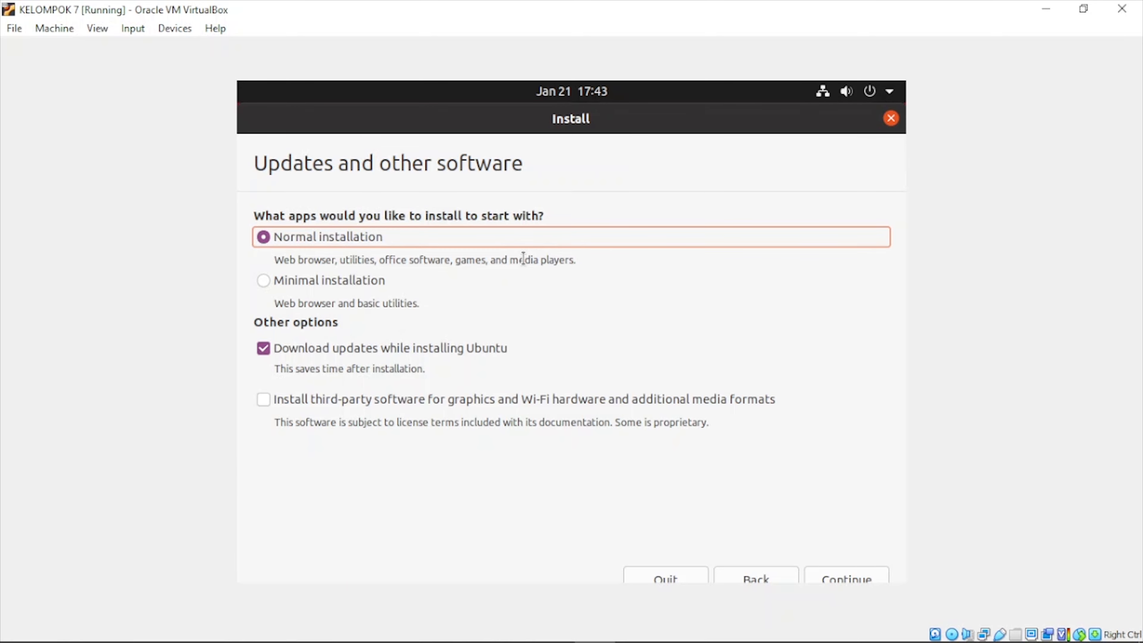
pyautogui.click(276, 283)
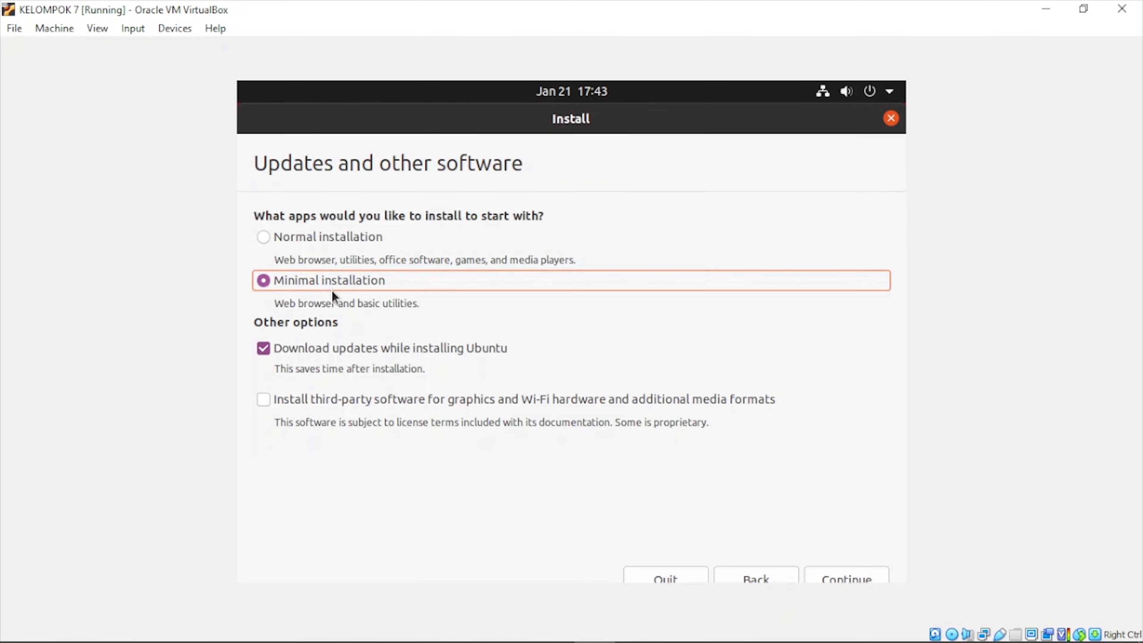
pyautogui.click(317, 242)
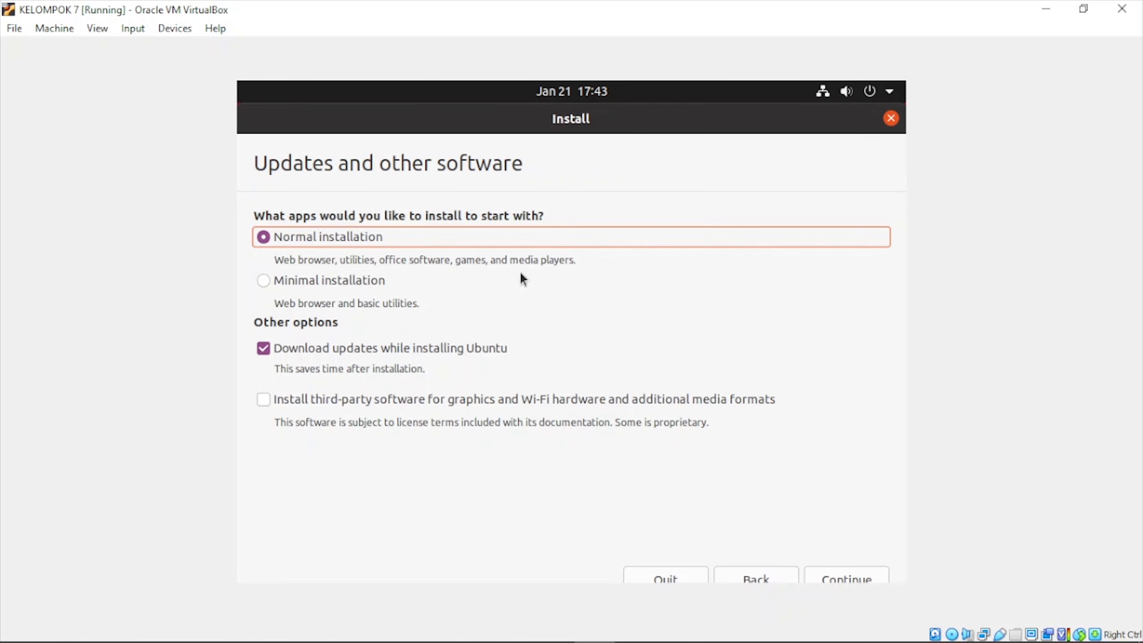
pyautogui.click(325, 279)
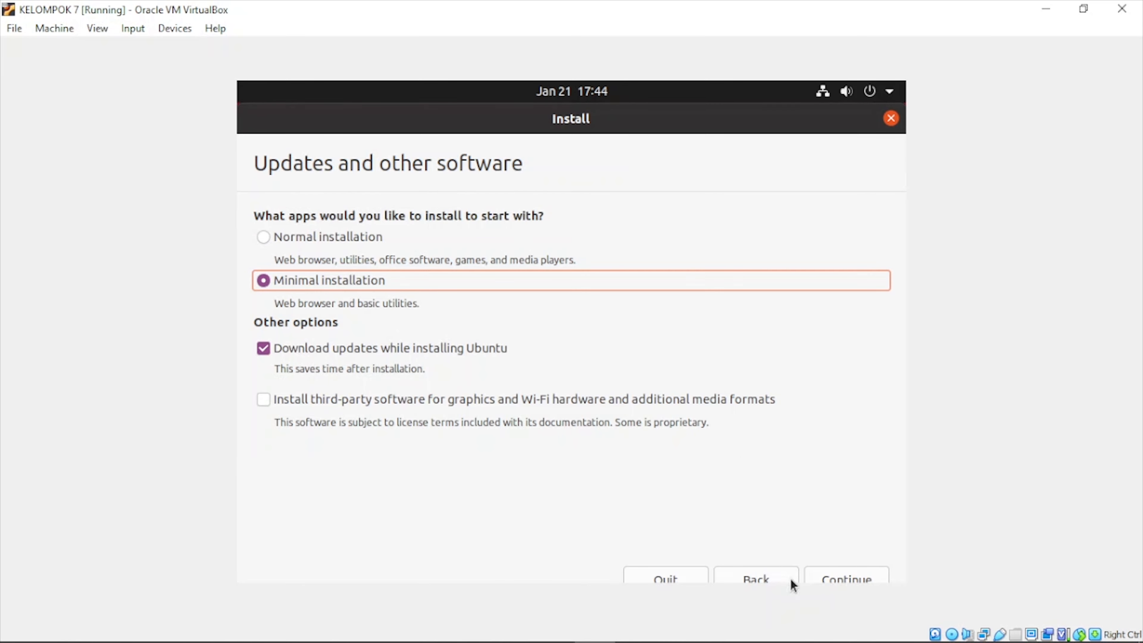
pyautogui.click(862, 577)
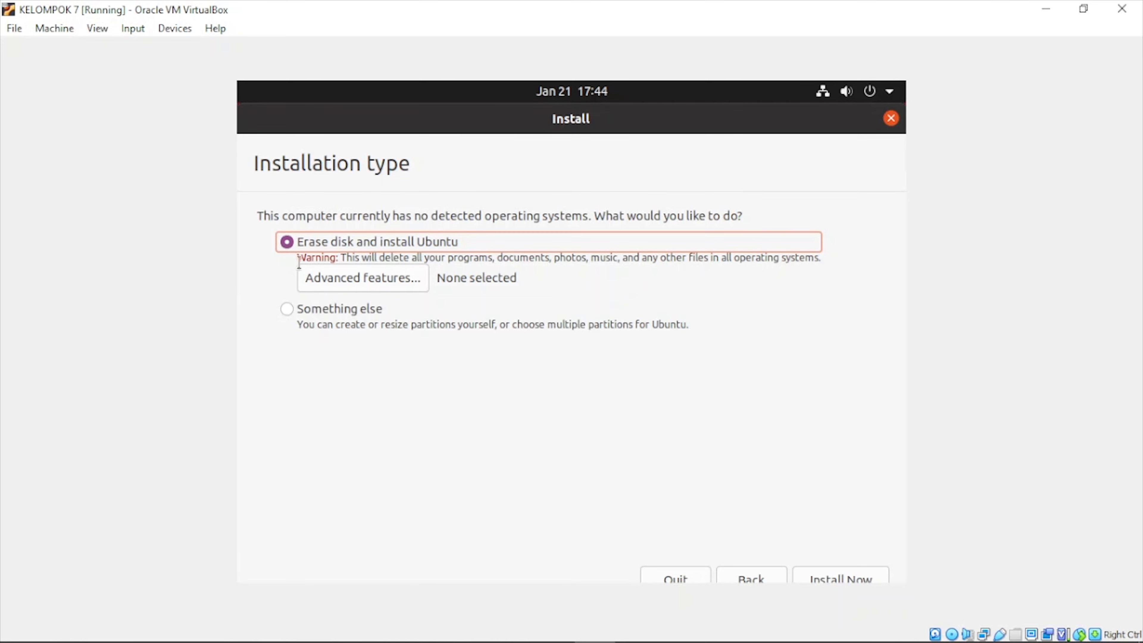
# Start the installation with Erase disk and install Ubuntu, and confirm writing the partition changes to disk.
pyautogui.click(841, 579)
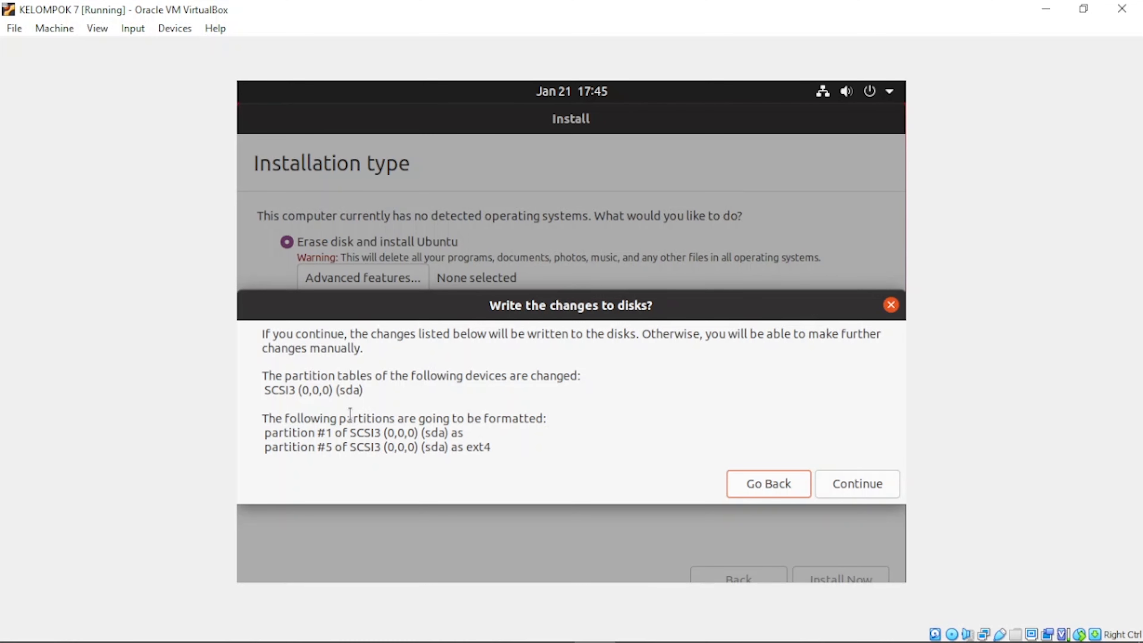
pyautogui.click(842, 483)
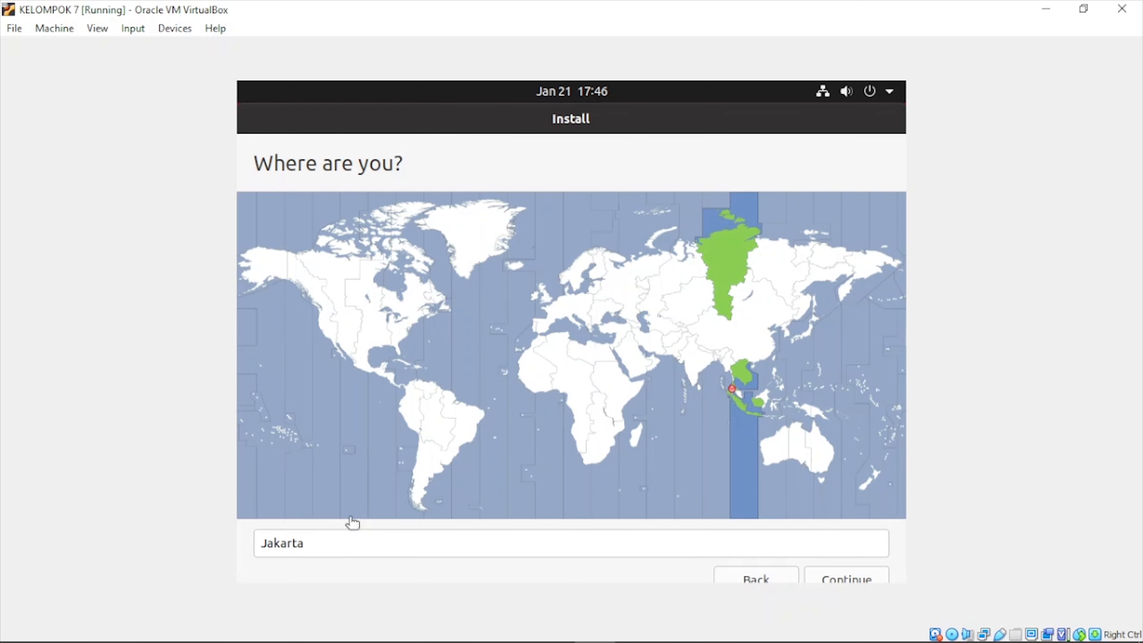
# Replace the location by searching for JAKARTA, choose Jakarta Time (Indonesia), and continue to the user details.
pyautogui.click(324, 543)
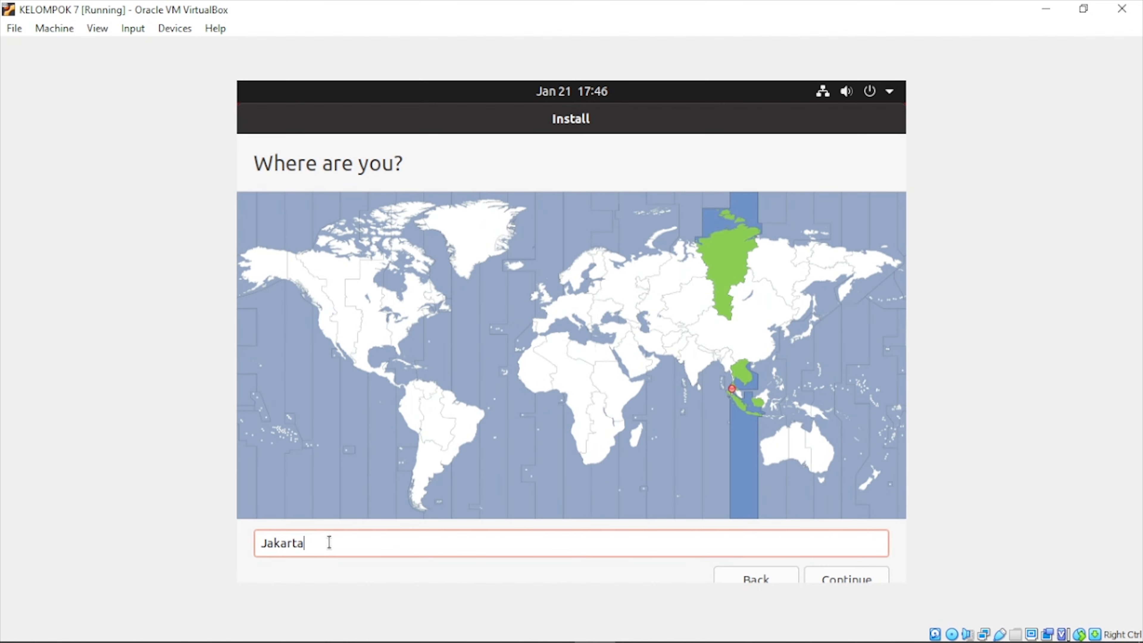
pyautogui.press('BackSpace')
pyautogui.press('BackSpace')
pyautogui.press('BackSpace')
pyautogui.press('BackSpace')
pyautogui.press('BackSpace')
pyautogui.press('BackSpace')
pyautogui.press('BackSpace')
pyautogui.write('A')
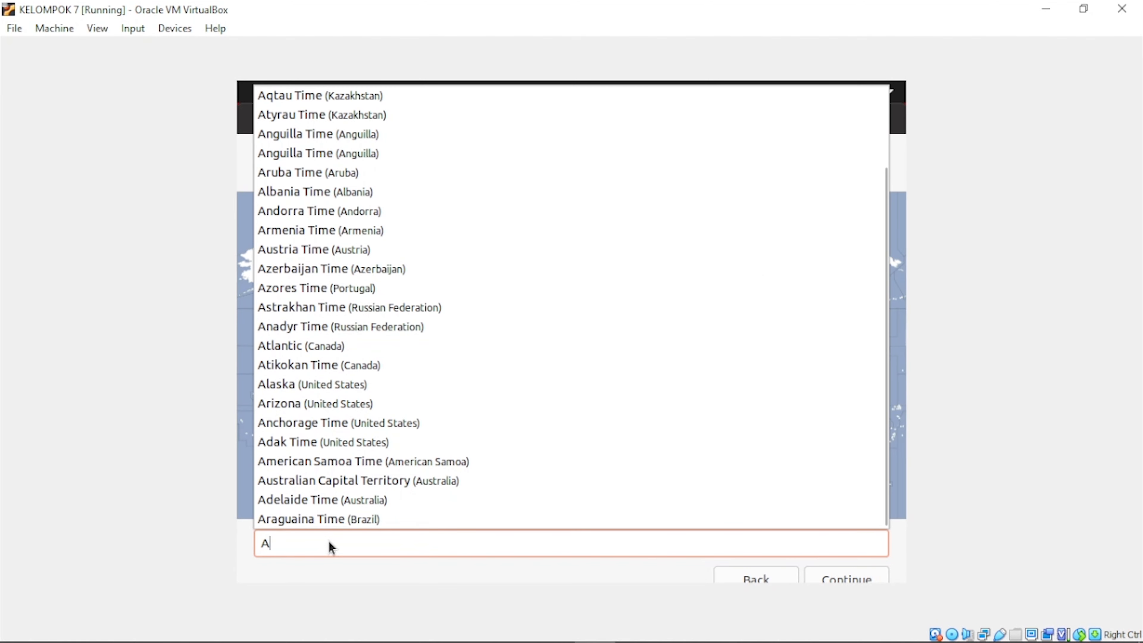
pyautogui.press('BackSpace')
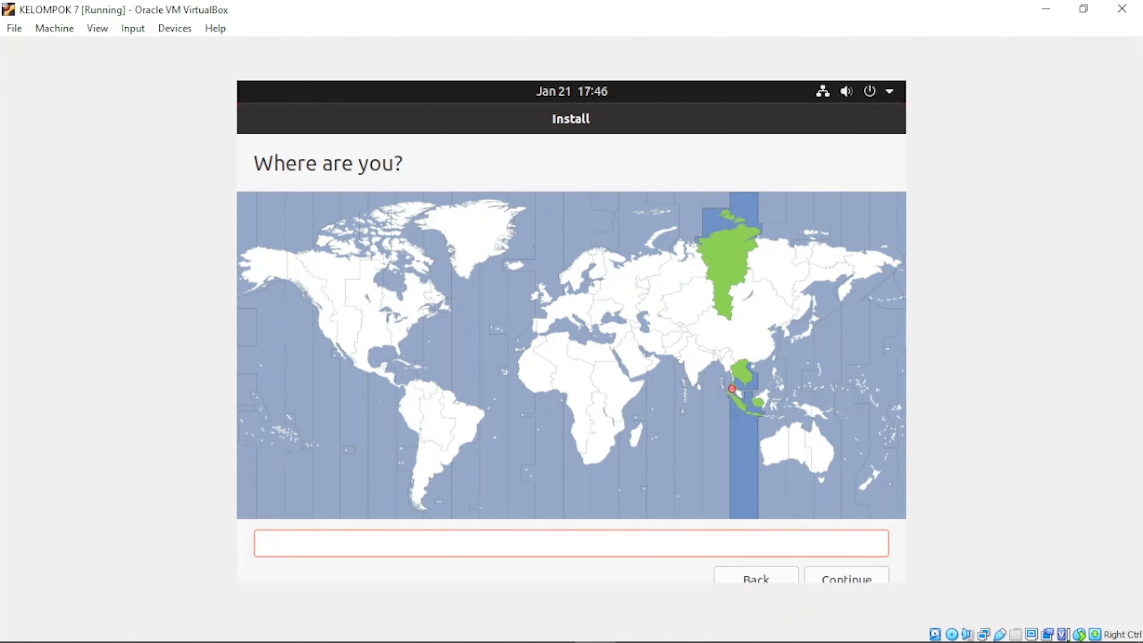
pyautogui.write('JAKARTA')
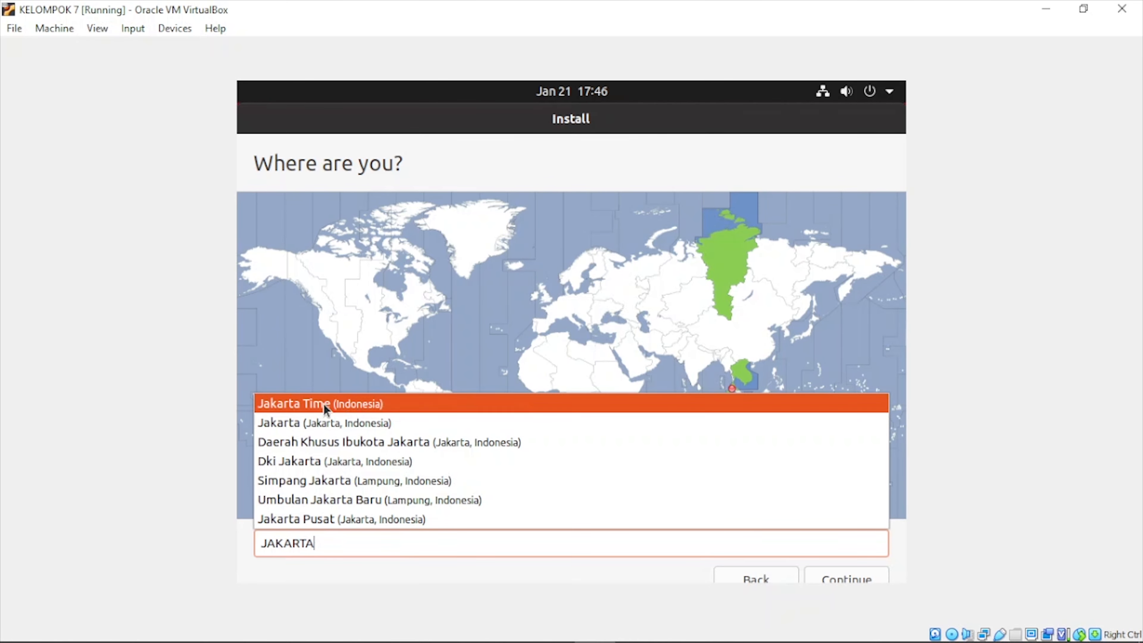
pyautogui.click(379, 406)
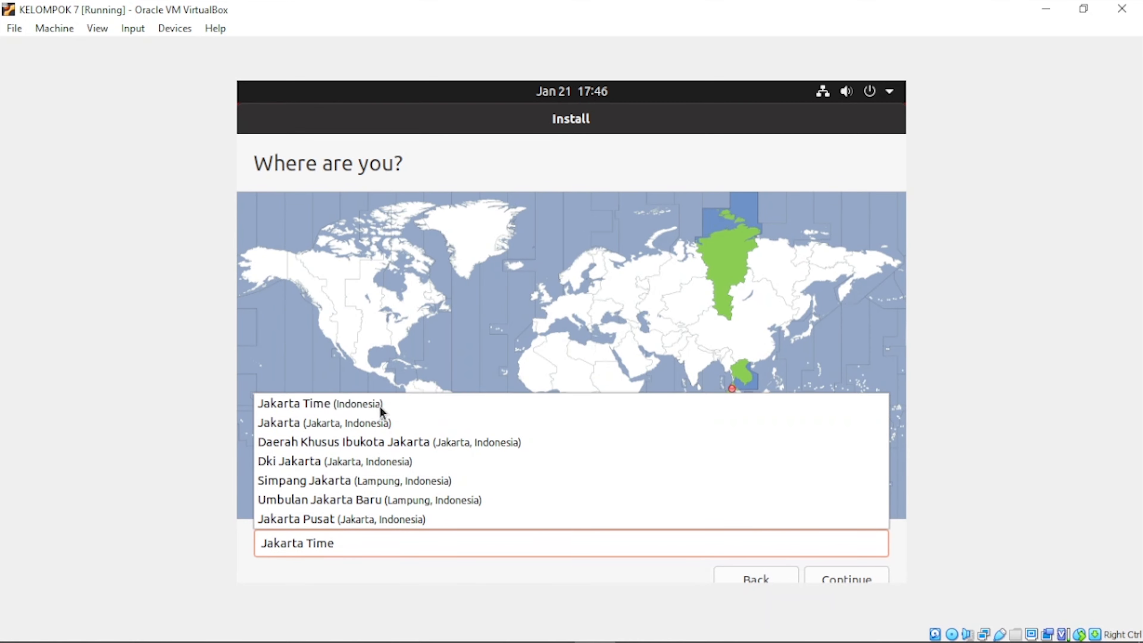
pyautogui.click(854, 579)
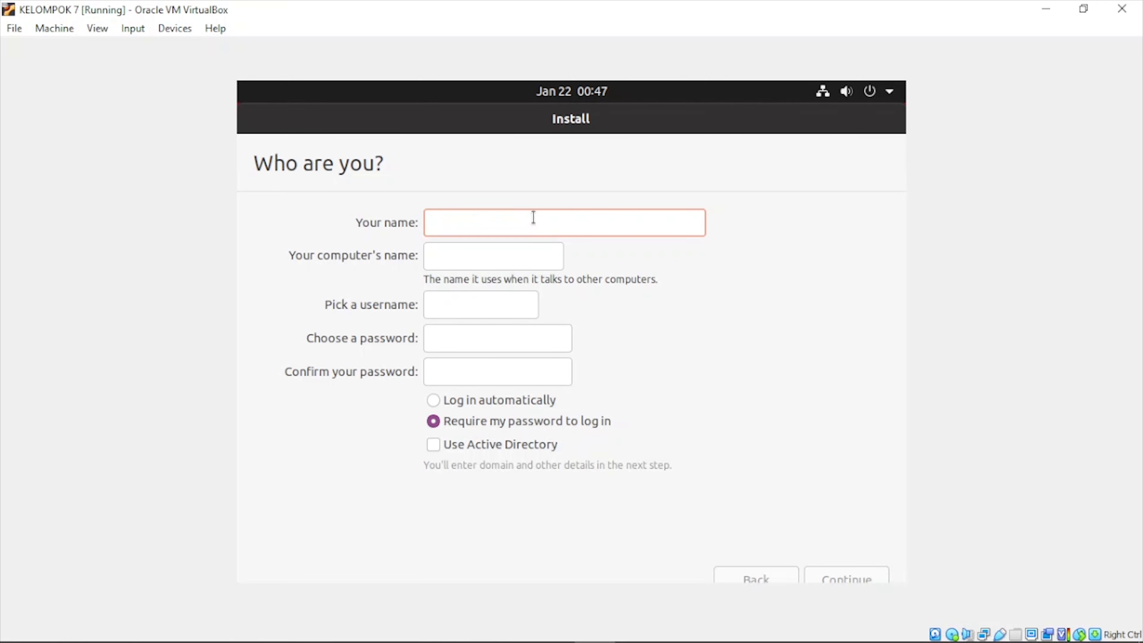
# Enter KELOMPOK7 as the name for the new Ubuntu account.
pyautogui.write('KELO')
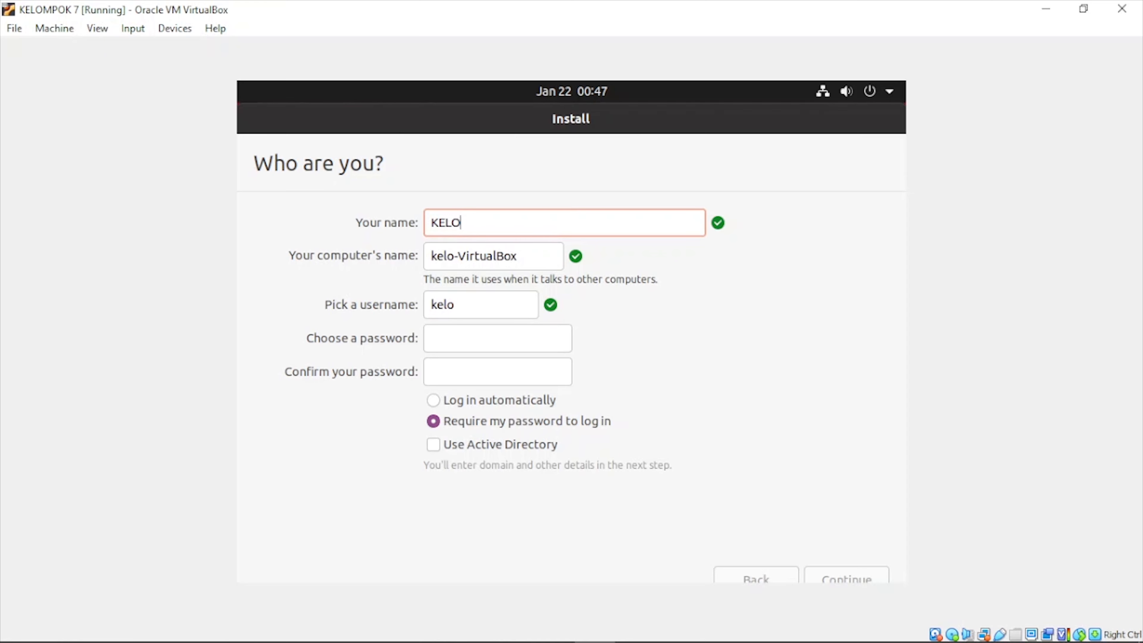
pyautogui.write('MPOK 7')
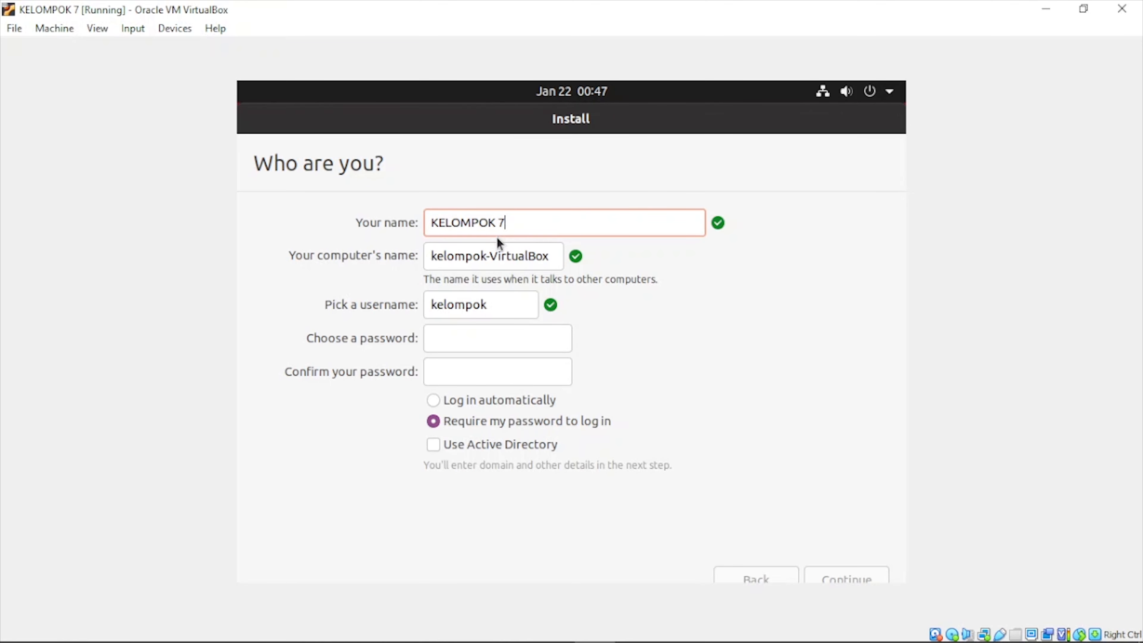
pyautogui.press('BackSpace')
pyautogui.press('BackSpace')
pyautogui.write('8')
pyautogui.press('BackSpace')
pyautogui.write('7')
# Enter the new account's password in the password field.
pyautogui.click(453, 339)
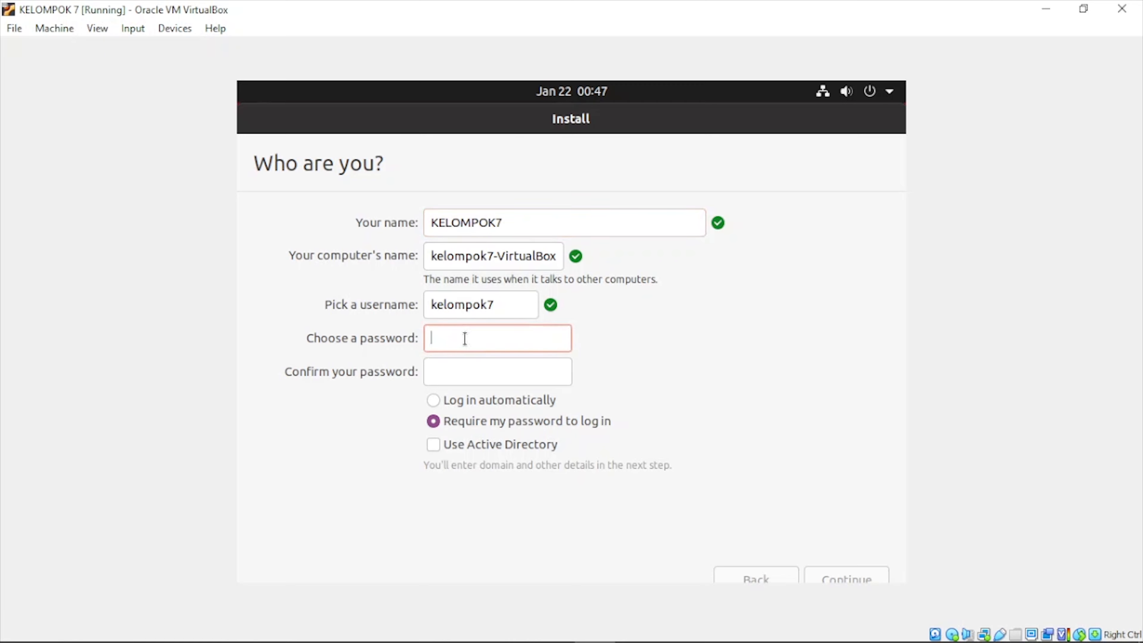
pyautogui.write('*********')
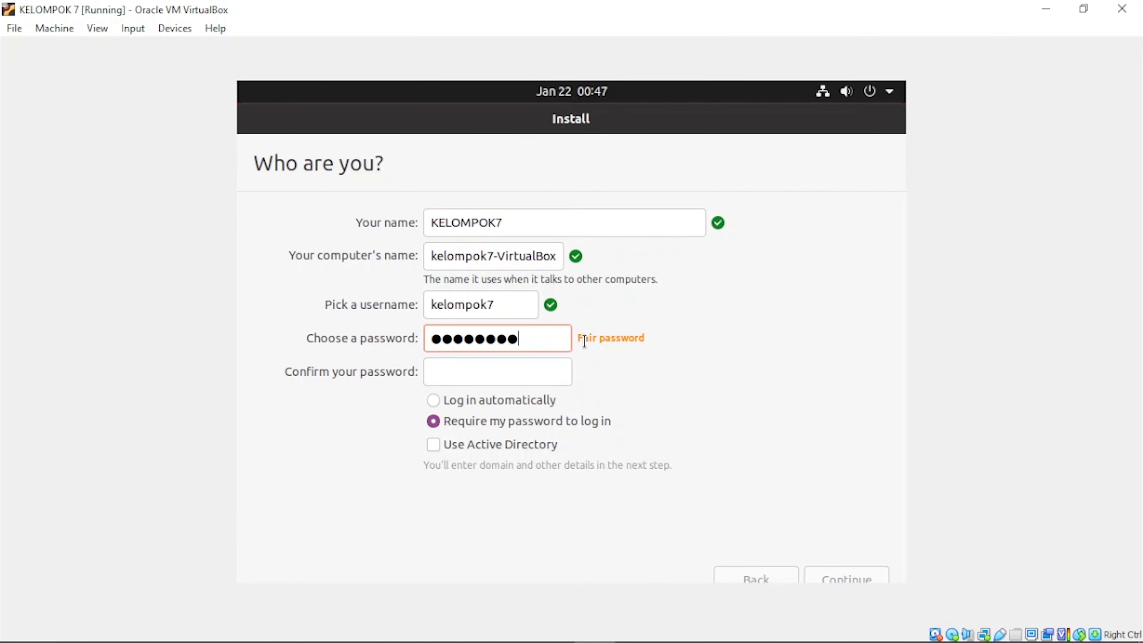